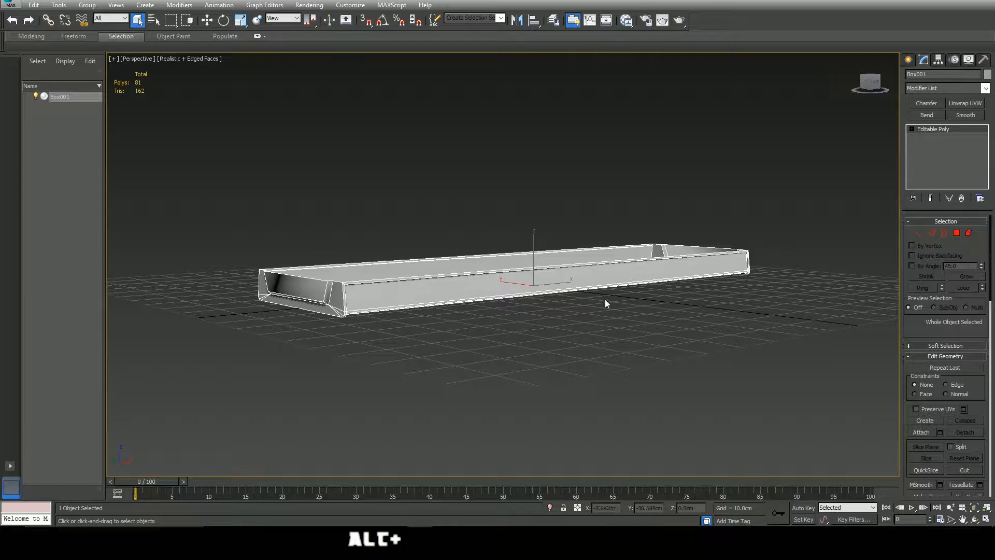
# Activate the Move tool and switch the tray to pivot-only editing.
pyautogui.keyDown('alt'); pyautogui.moveTo(604, 302); pyautogui.dragTo(572, 346, button='middle'); pyautogui.keyUp('alt')
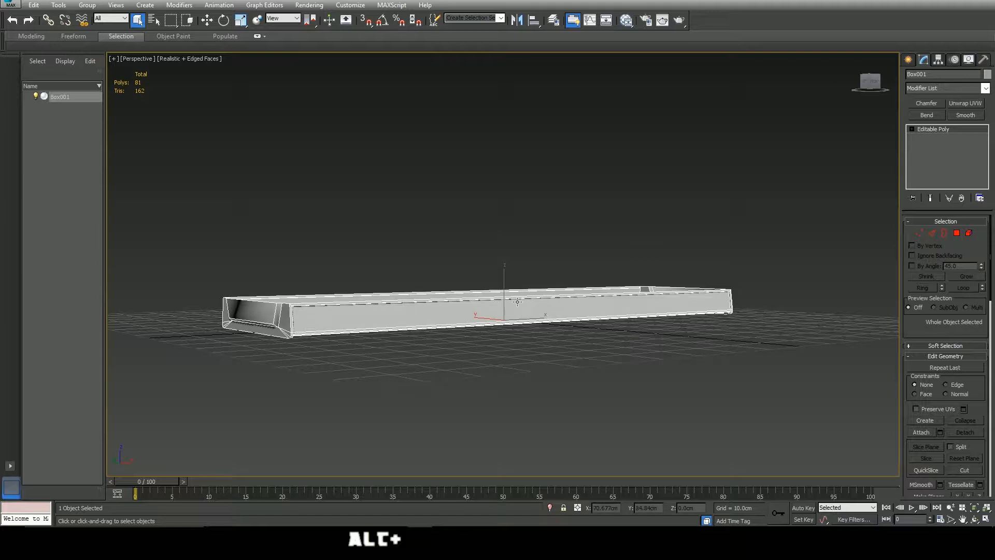
pyautogui.press('w')
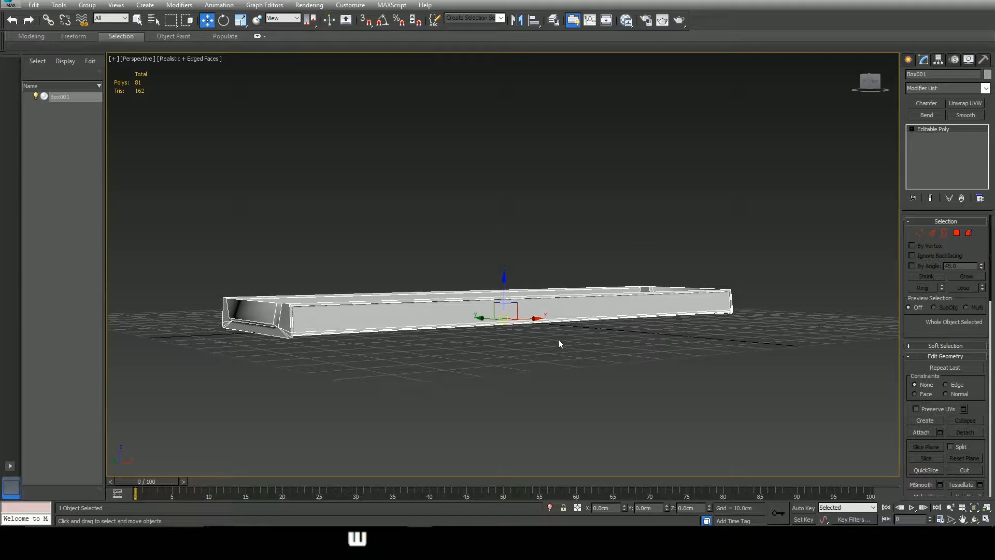
pyautogui.moveTo(558, 339); pyautogui.dragTo(553, 358, button='middle')
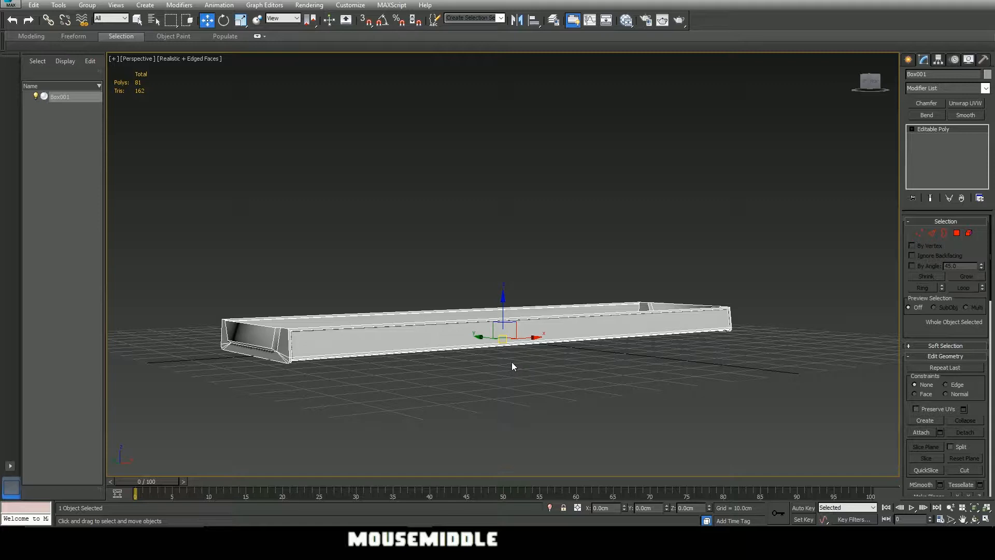
pyautogui.keyDown('alt'); pyautogui.moveTo(577, 334); pyautogui.dragTo(575, 335, button='middle'); pyautogui.keyUp('alt')
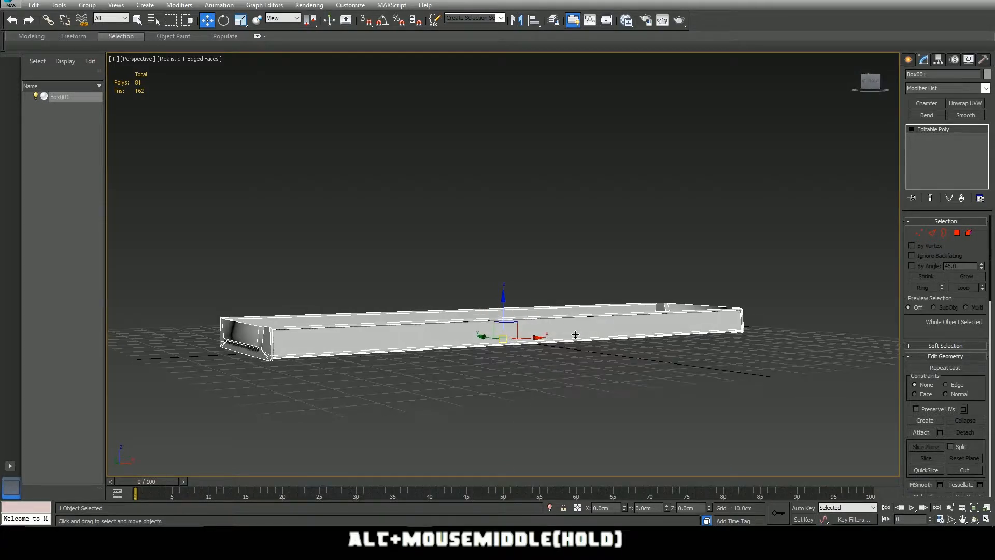
pyautogui.click(940, 59)
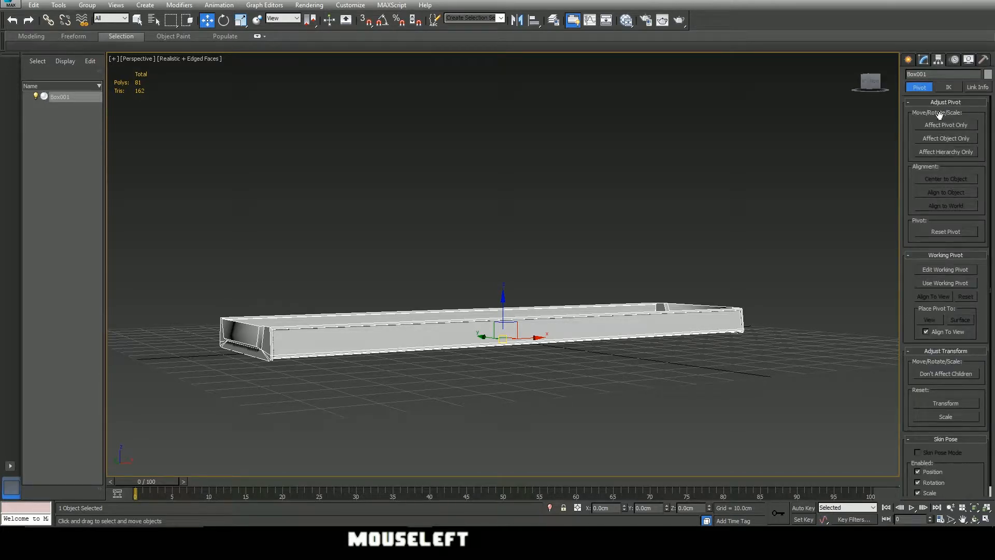
pyautogui.click(945, 125)
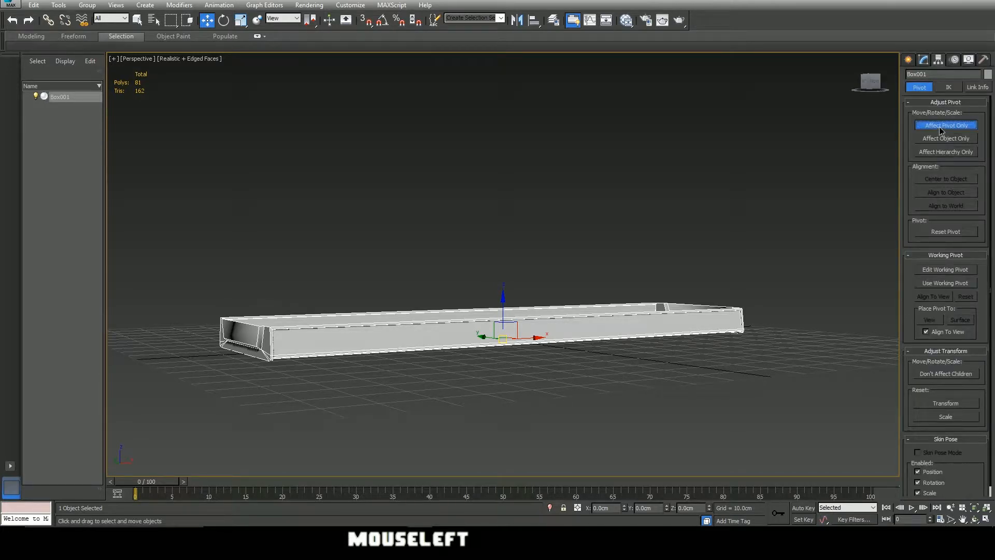
# Turn on 3D snapping and review the snap settings with Vertex as the only snap target.
pyautogui.click(365, 20)
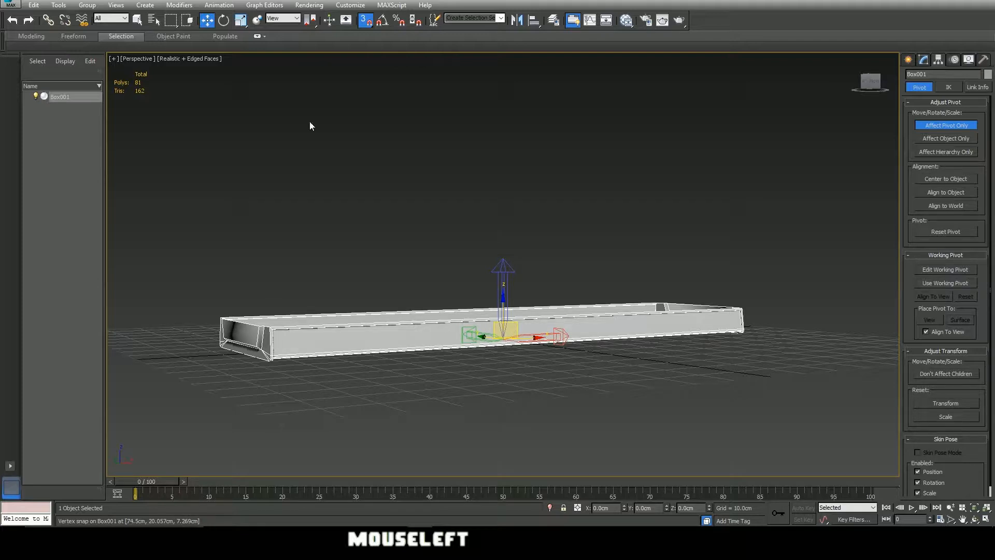
pyautogui.rightClick(363, 24)
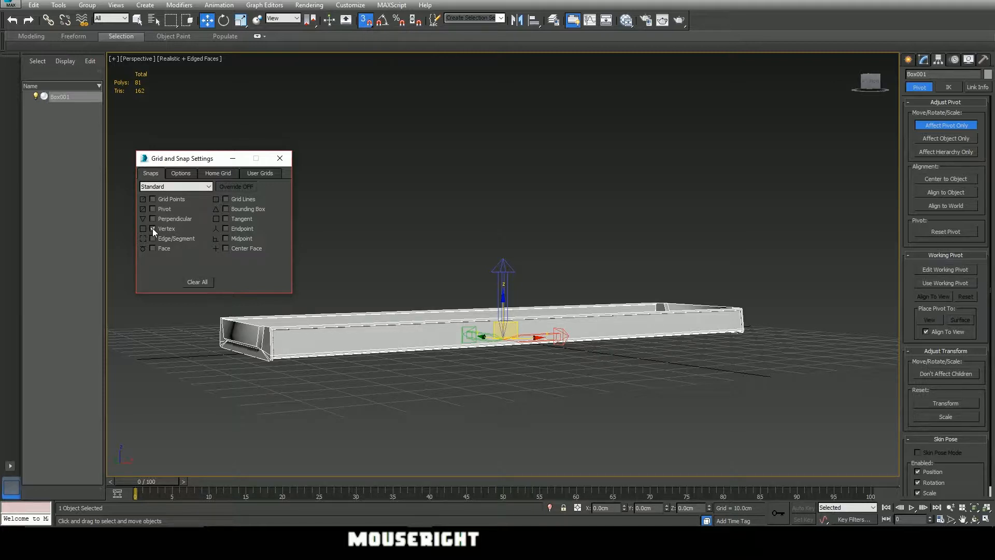
pyautogui.click(283, 160)
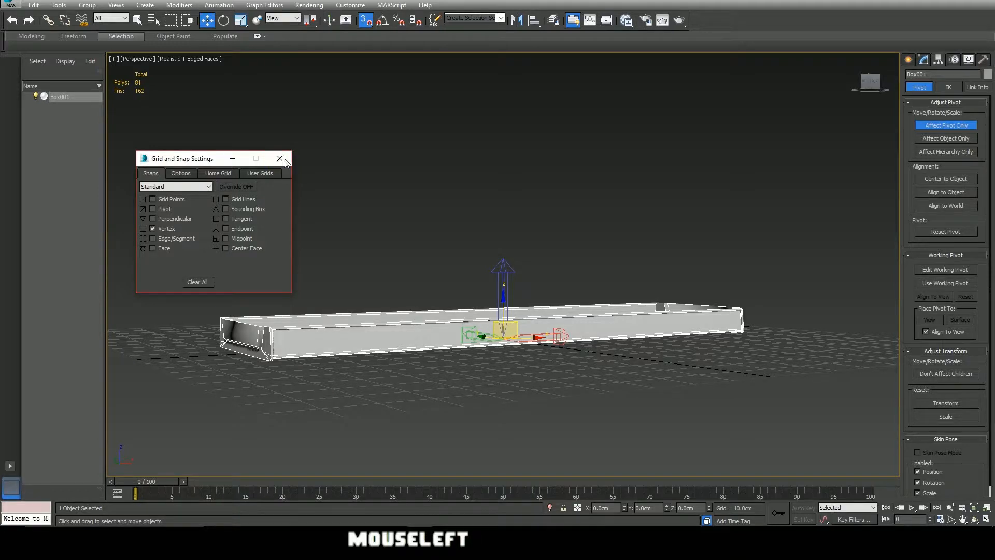
# Snap the tray's pivot onto the outer top corner vertex at X -75 cm, Y -20 cm, and leave pivot-only editing.
pyautogui.moveTo(503, 336); pyautogui.dragTo(268, 328)
pyautogui.moveTo(268, 329); pyautogui.dragTo(282, 378, button='middle')
pyautogui.scroll(3, 333, 338)
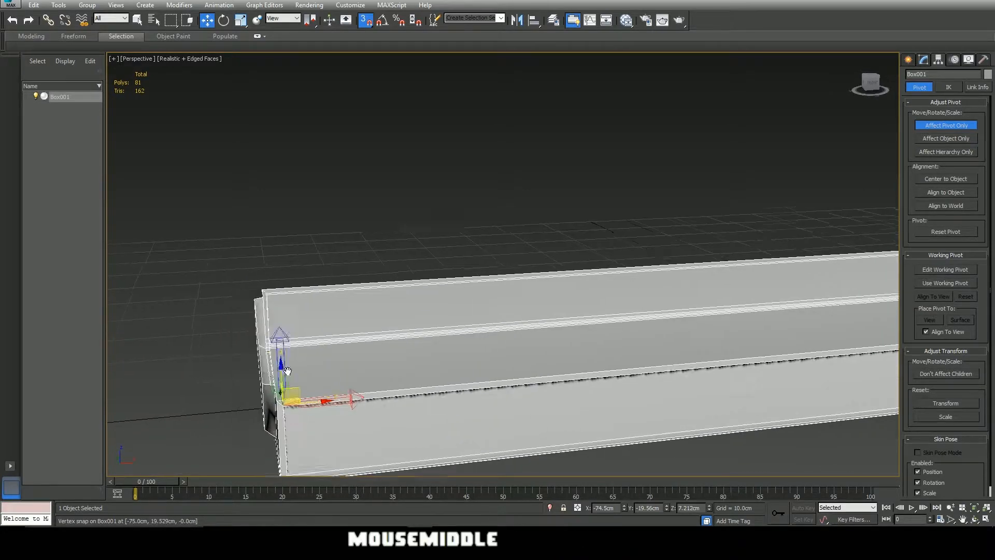
pyautogui.scroll(3, 351, 389)
pyautogui.moveTo(347, 384); pyautogui.dragTo(335, 380)
pyautogui.keyDown('alt'); pyautogui.moveTo(339, 387); pyautogui.dragTo(516, 295, button='middle'); pyautogui.keyUp('alt')
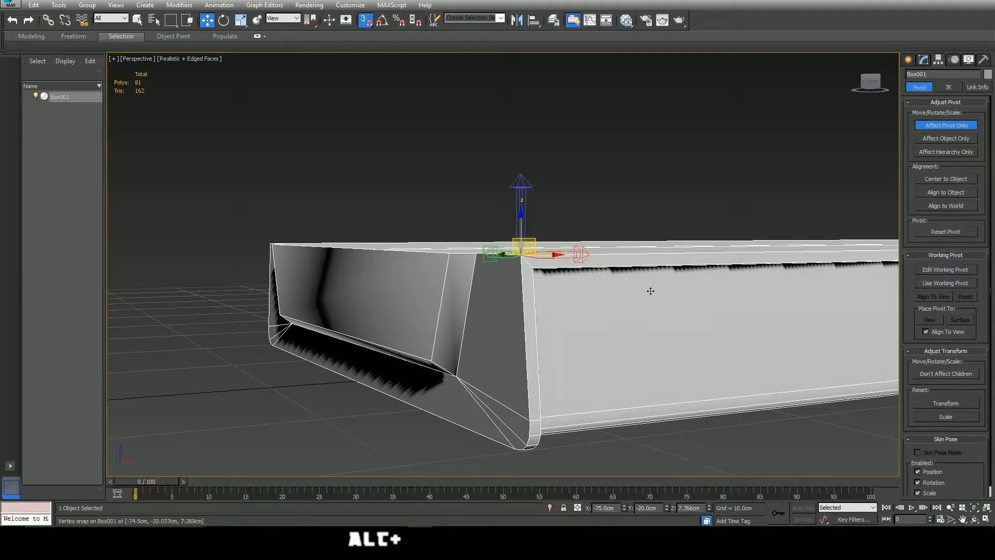
pyautogui.scroll(-2, 651, 291)
pyautogui.moveTo(708, 291); pyautogui.dragTo(446, 305, button='middle')
pyautogui.keyDown('alt'); pyautogui.moveTo(531, 316); pyautogui.dragTo(519, 315, button='middle'); pyautogui.keyUp('alt')
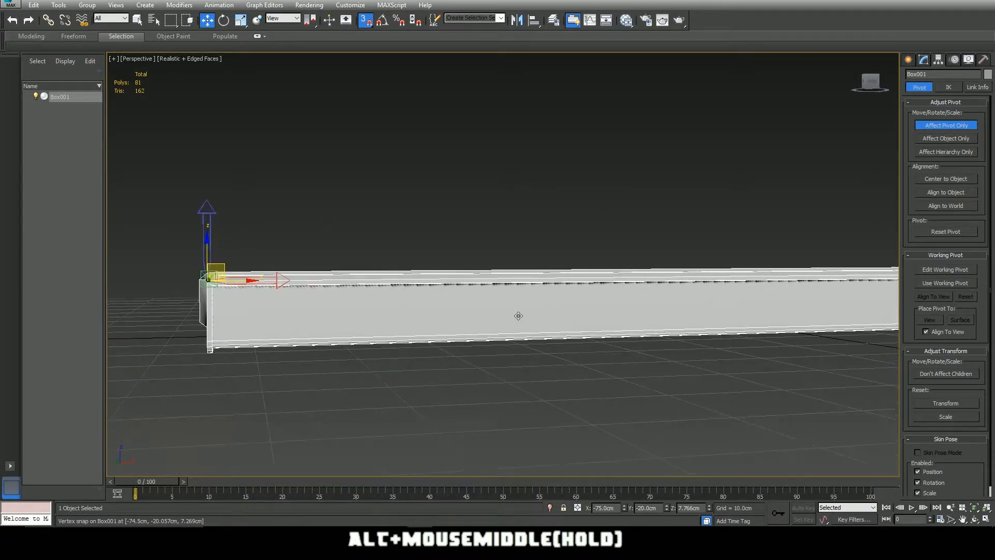
pyautogui.click(956, 125)
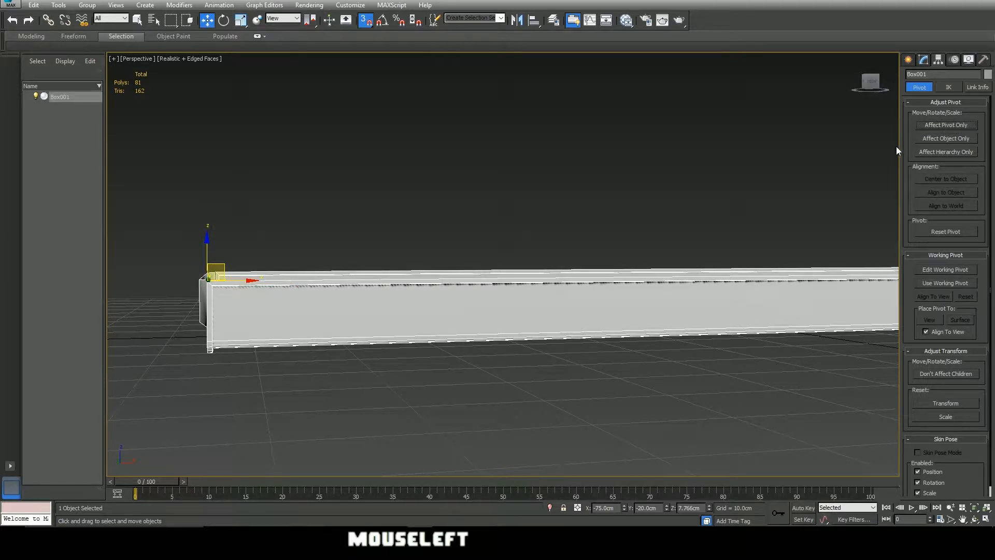
# Set the tray's Z position to 0 so its corner pivot sits at ground level.
pyautogui.scroll(-2, 639, 356)
pyautogui.moveTo(715, 332); pyautogui.dragTo(596, 344, button='middle')
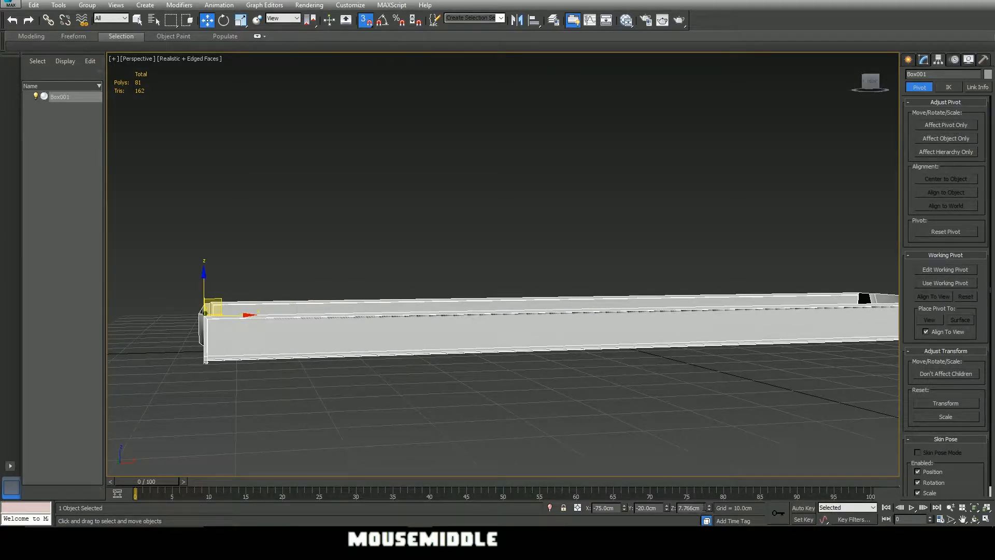
pyautogui.doubleClick(690, 508)
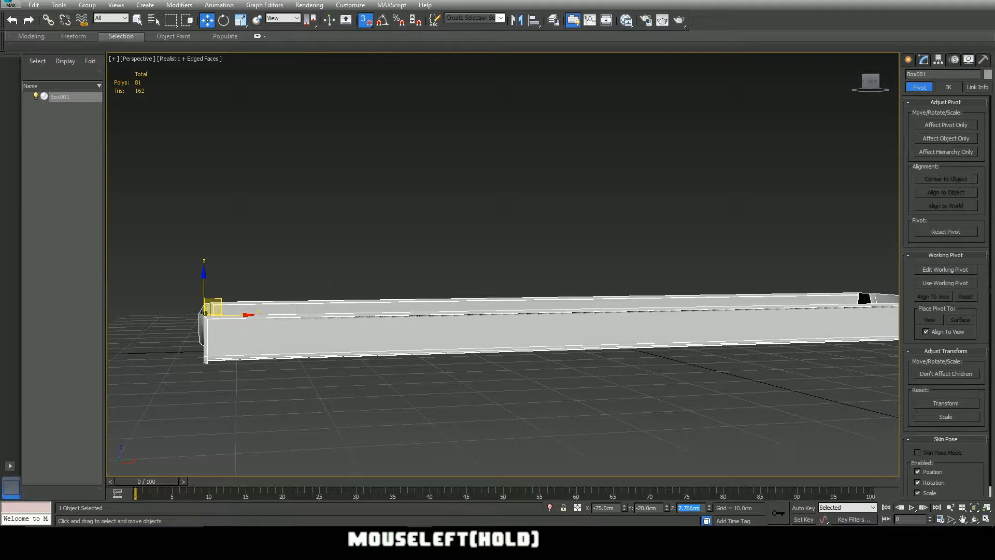
pyautogui.write('0')
pyautogui.press('Return')
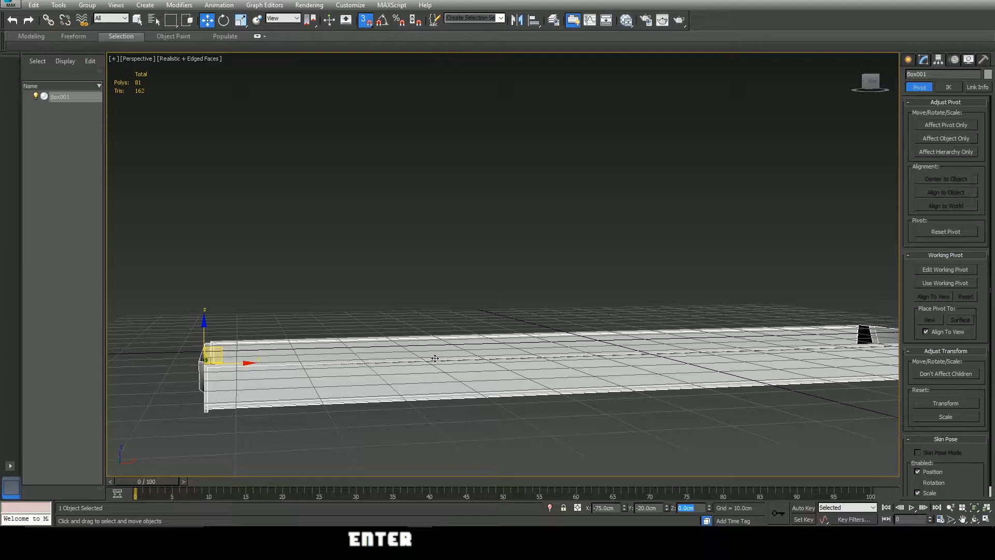
# Move only the tray's pivot to X 0 and Y 0, and leave pivot-only editing.
pyautogui.keyDown('alt'); pyautogui.moveTo(472, 350); pyautogui.dragTo(454, 369, button='middle'); pyautogui.keyUp('alt')
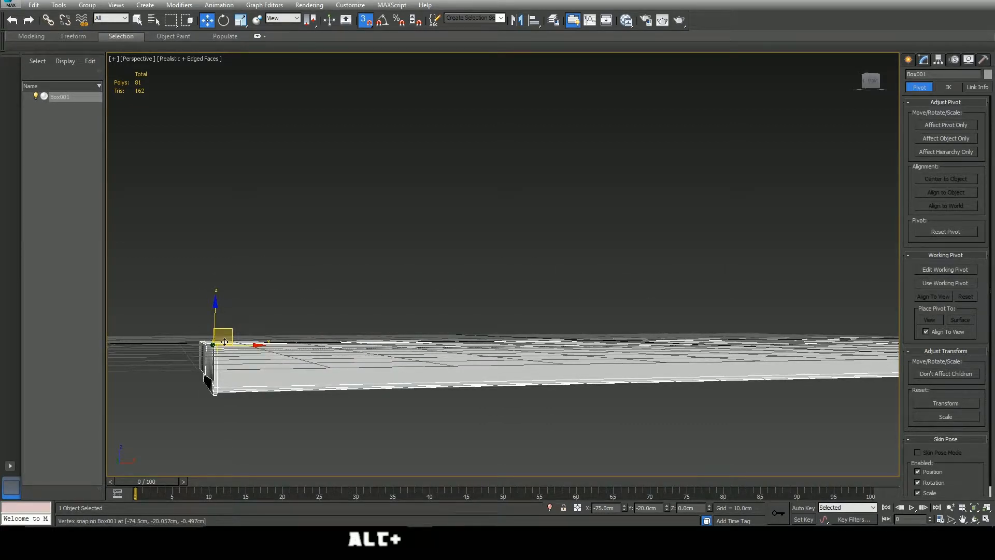
pyautogui.click(946, 125)
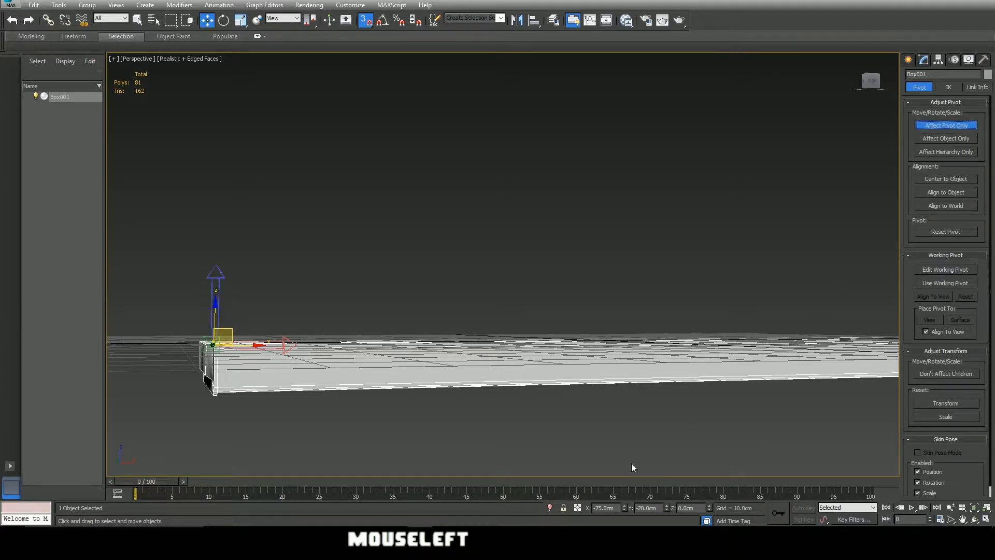
pyautogui.moveTo(605, 507); pyautogui.dragTo(587, 511)
pyautogui.write('0')
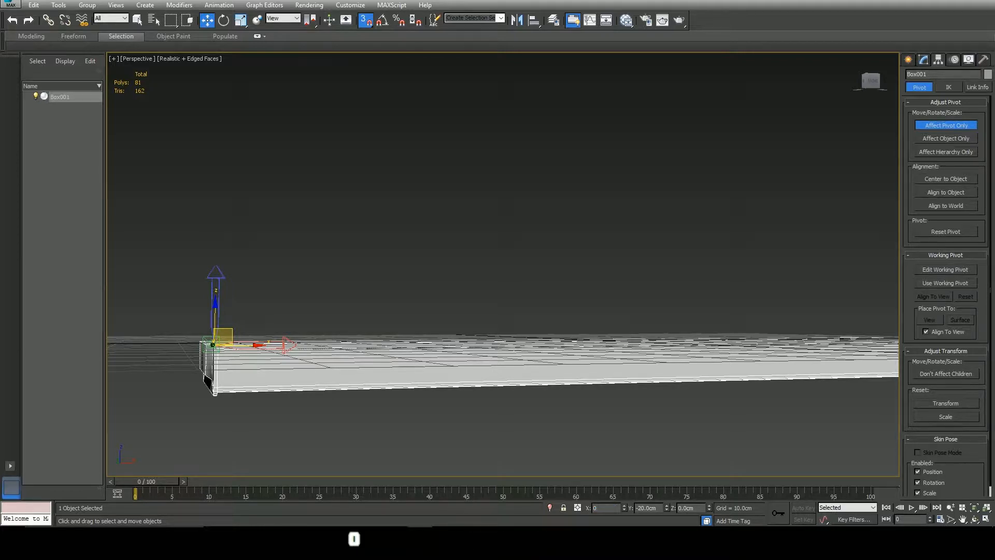
pyautogui.press('Return')
pyautogui.moveTo(657, 508); pyautogui.dragTo(633, 509)
pyautogui.write('0')
pyautogui.press('Return')
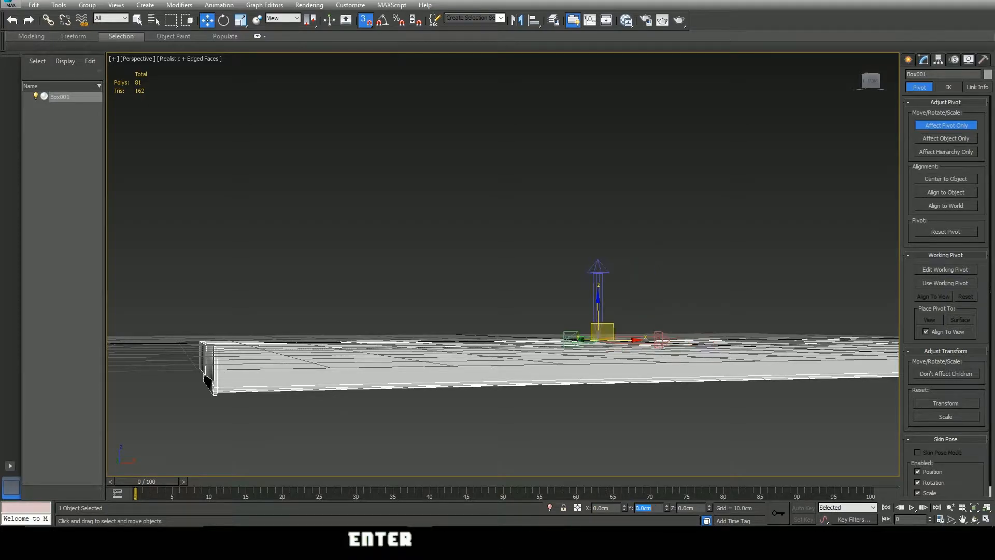
pyautogui.keyDown('alt'); pyautogui.moveTo(652, 283); pyautogui.dragTo(784, 289, button='middle'); pyautogui.keyUp('alt')
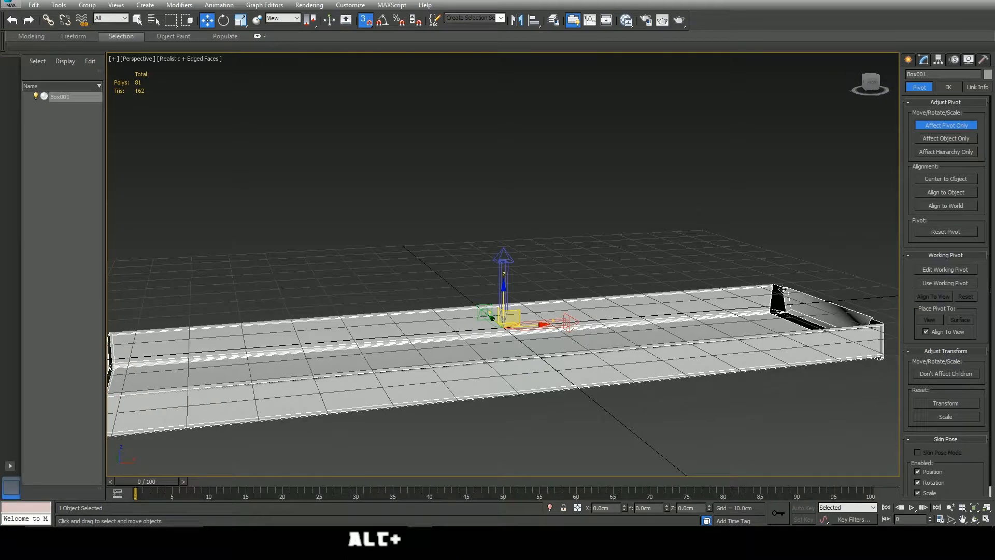
pyautogui.click(949, 126)
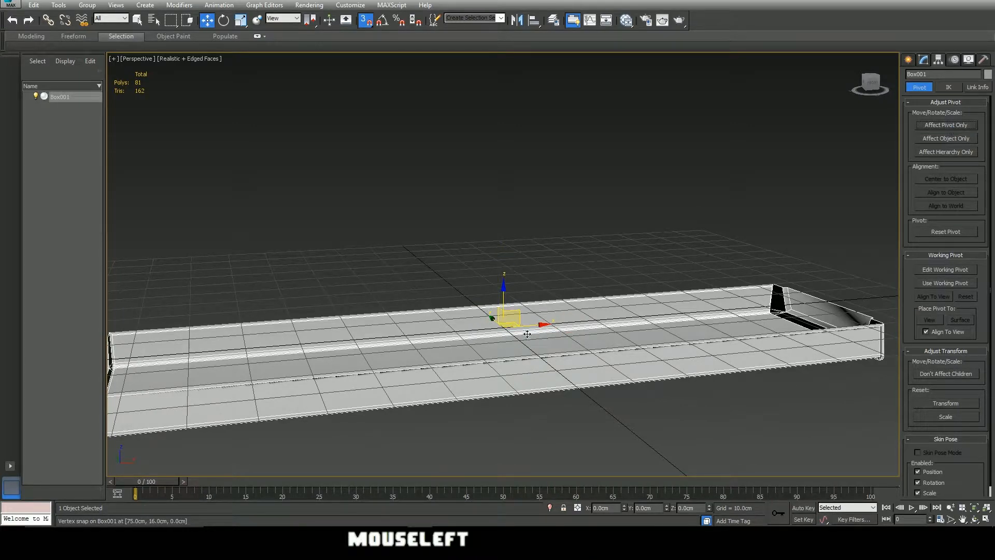
# Hide the grid in the perspective viewport.
pyautogui.moveTo(581, 279); pyautogui.dragTo(577, 337, button='middle')
pyautogui.scroll(-2, 621, 274)
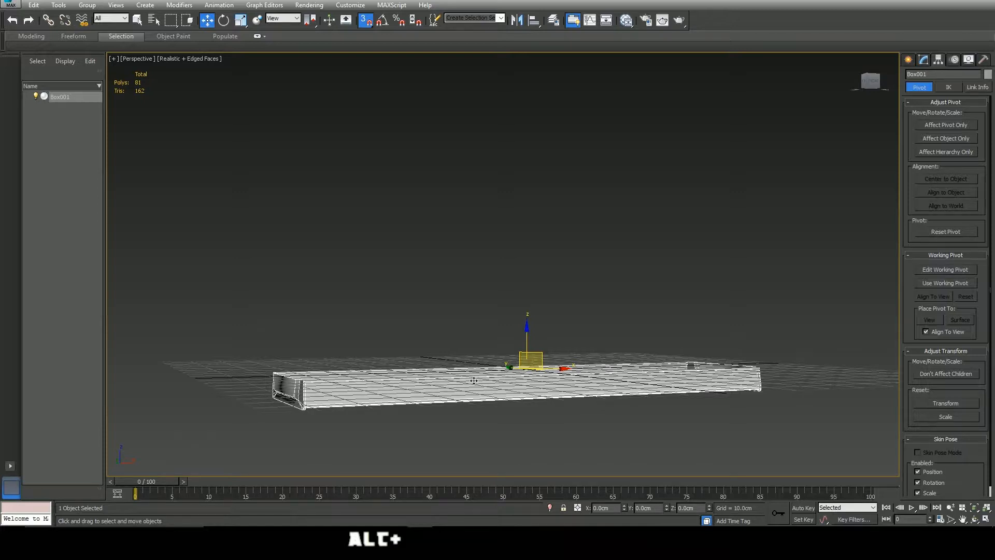
pyautogui.scroll(2, 516, 378)
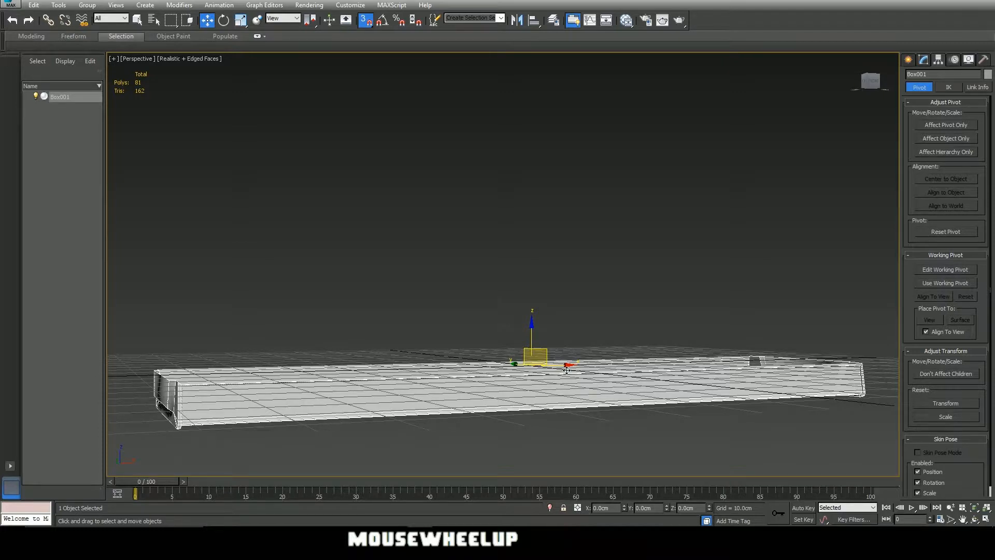
pyautogui.press('g')
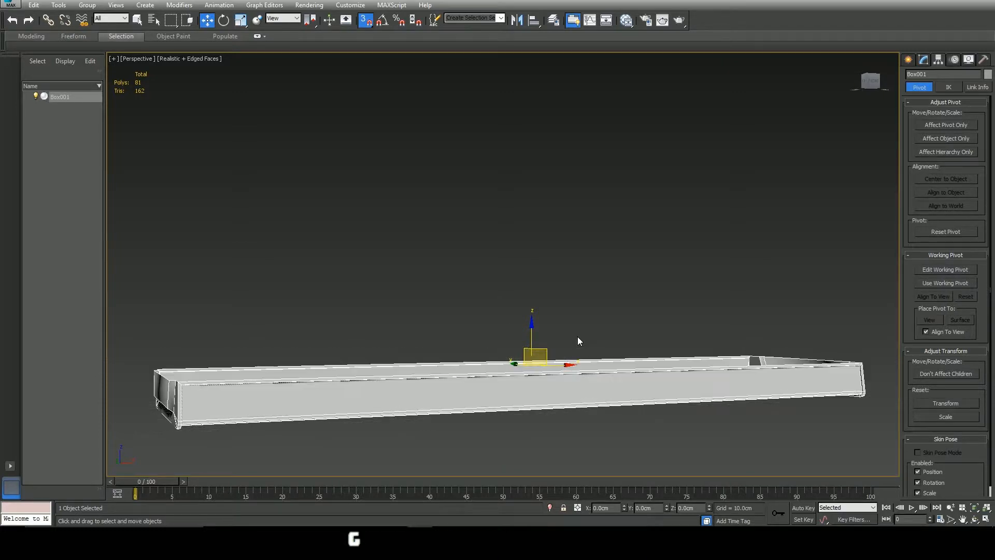
pyautogui.keyDown('alt'); pyautogui.moveTo(552, 303); pyautogui.dragTo(566, 311, button='middle'); pyautogui.keyUp('alt')
pyautogui.scroll(-3, 578, 343)
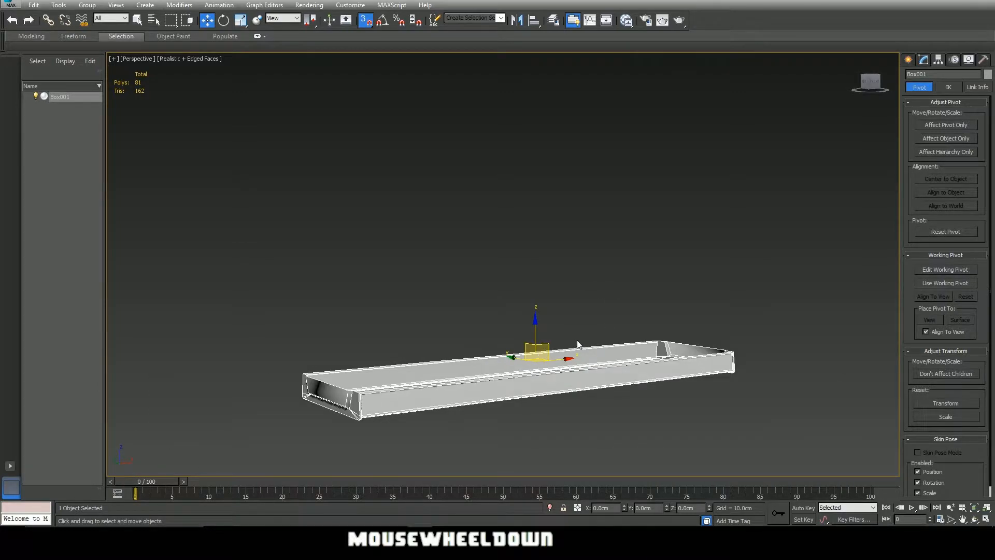
pyautogui.moveTo(580, 344); pyautogui.dragTo(570, 343, button='middle')
pyautogui.scroll(3, 528, 380)
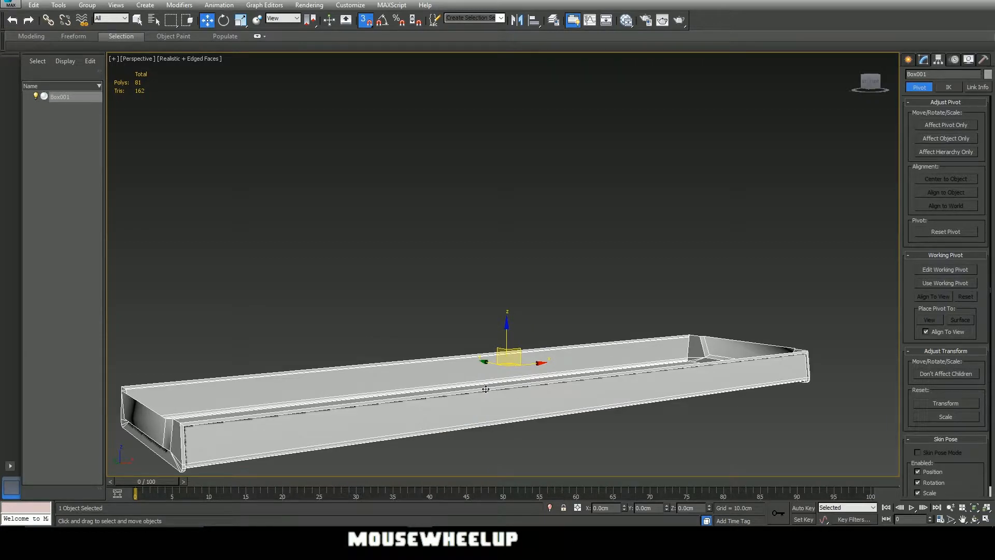
# Apply the R function in the Size group of the Transform Toolbox to the tray, and close the toolbox.
pyautogui.click(37, 7)
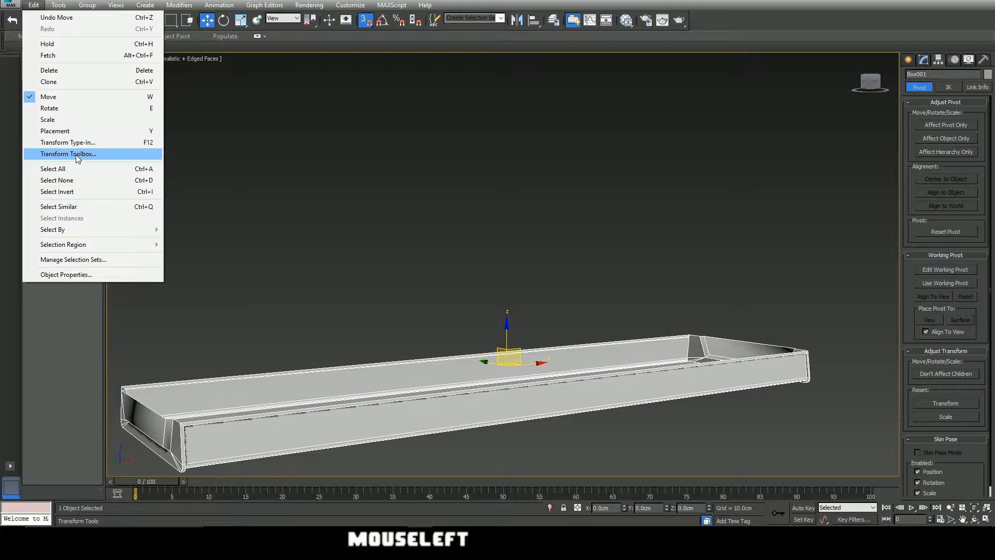
pyautogui.click(76, 155)
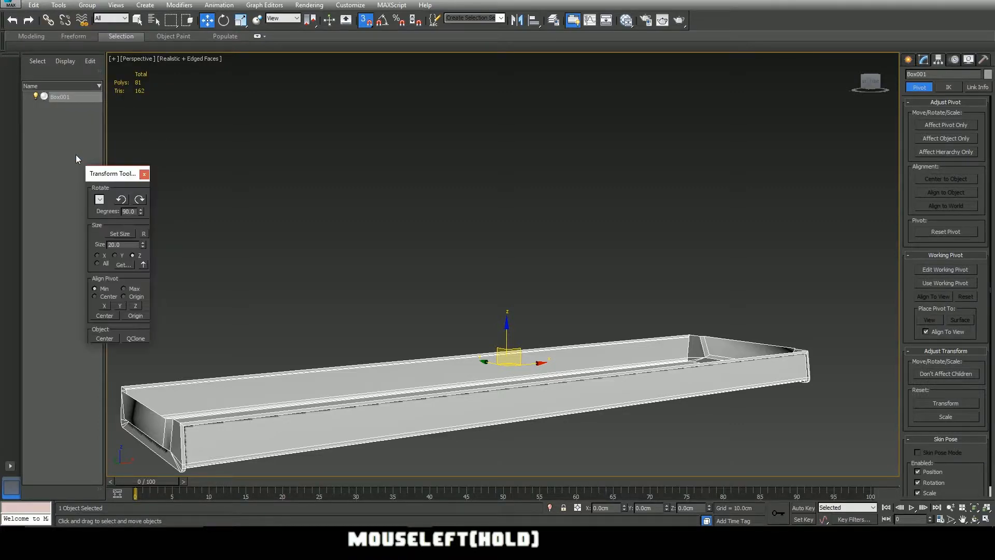
pyautogui.moveTo(108, 175); pyautogui.dragTo(226, 144)
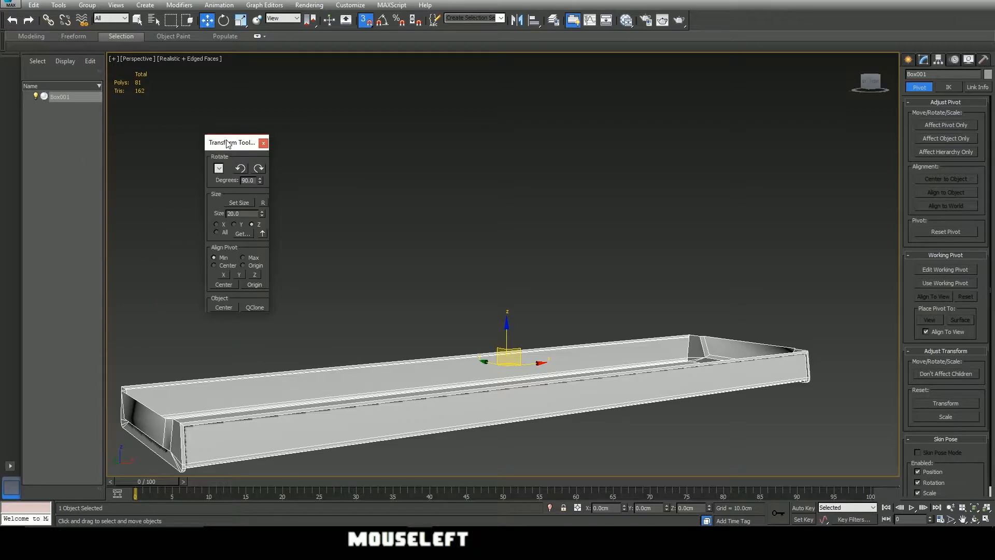
pyautogui.click(263, 202)
pyautogui.click(266, 202)
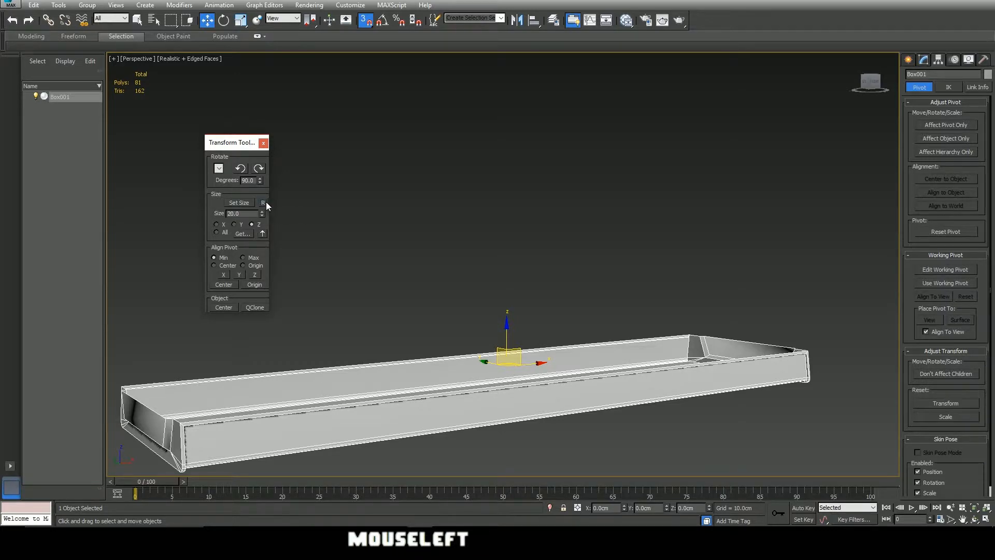
pyautogui.click(264, 143)
pyautogui.scroll(-4, 518, 265)
pyautogui.scroll(4, 518, 266)
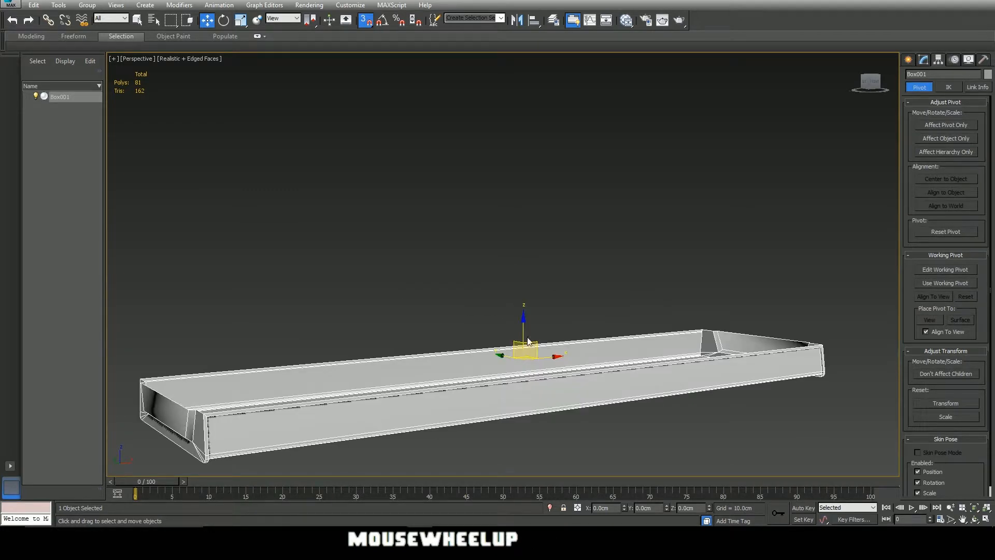
pyautogui.click(526, 375)
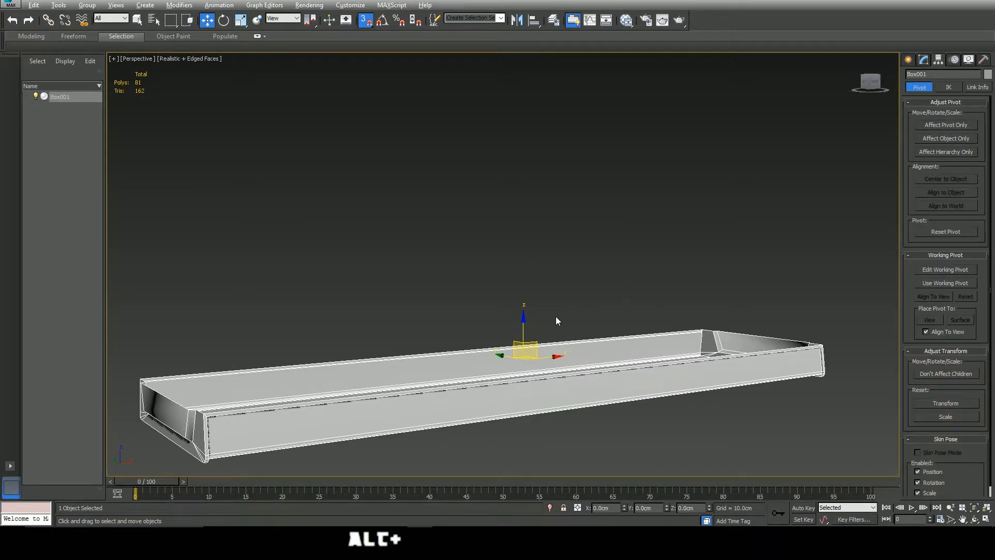
pyautogui.keyDown('alt'); pyautogui.moveTo(555, 316); pyautogui.dragTo(583, 311, button='middle'); pyautogui.keyUp('alt')
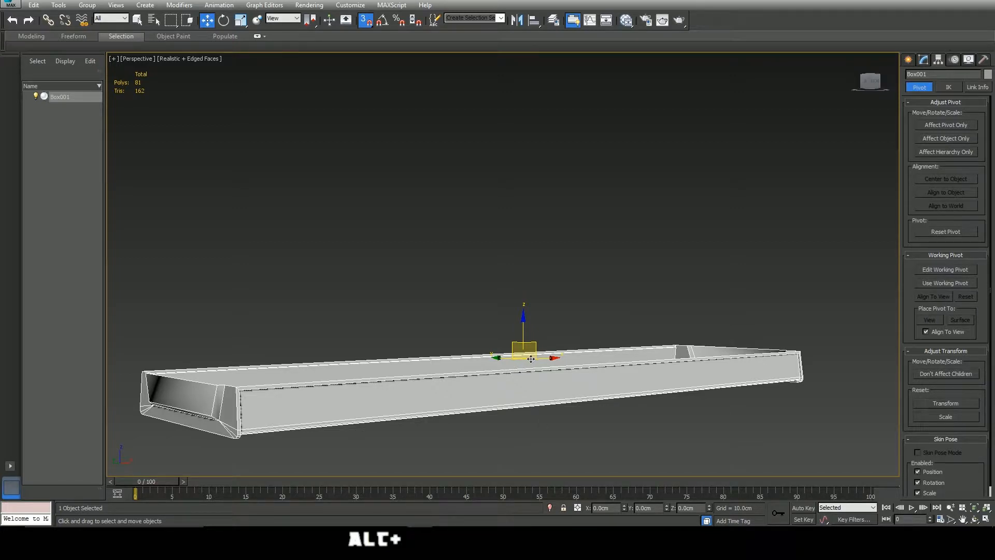
# Rotate only the tray's pivot to 90 degrees on X, and leave pivot-only editing.
pyautogui.click(940, 125)
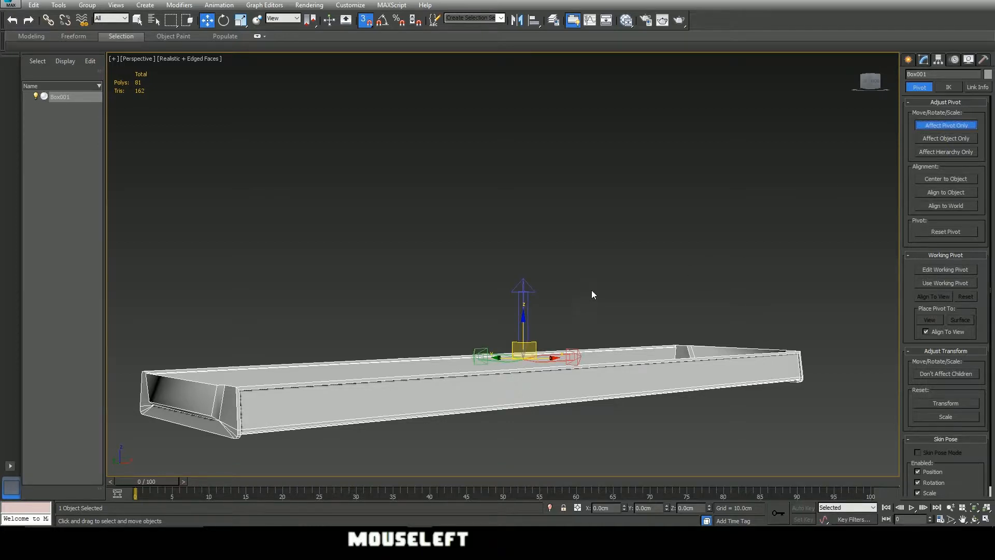
pyautogui.keyDown('alt'); pyautogui.moveTo(592, 293); pyautogui.dragTo(586, 306, button='middle'); pyautogui.keyUp('alt')
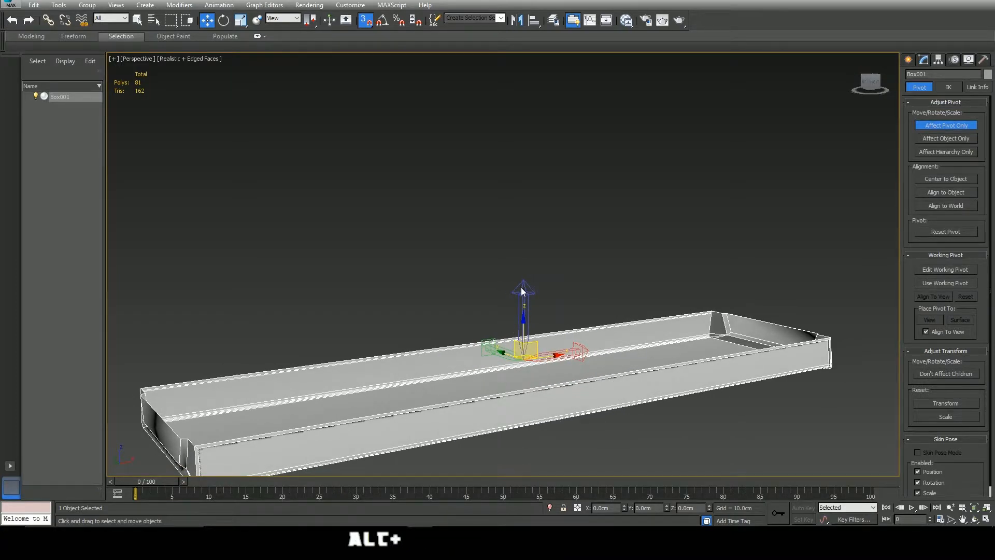
pyautogui.moveTo(524, 293)
pyautogui.keyDown('alt'); pyautogui.mouseDown(button='middle')
pyautogui.moveTo(598, 309)
pyautogui.moveTo(533, 308)
pyautogui.mouseUp(button='middle'); pyautogui.keyUp('alt')
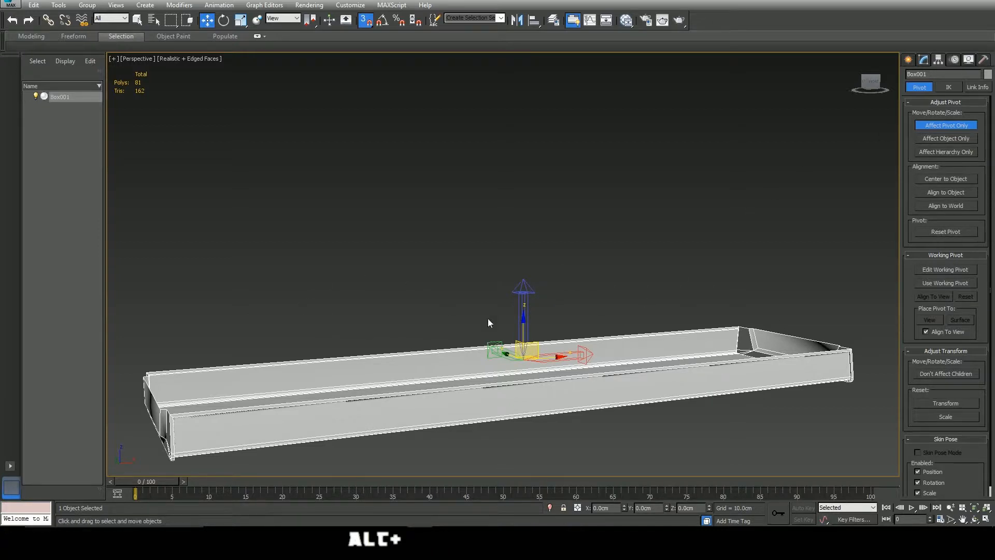
pyautogui.press('e')
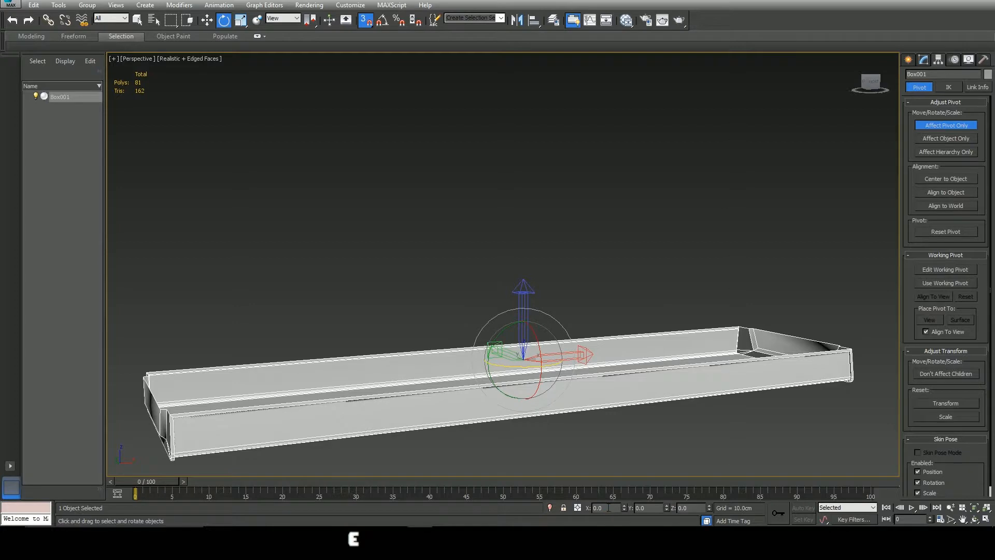
pyautogui.moveTo(607, 509); pyautogui.dragTo(582, 510)
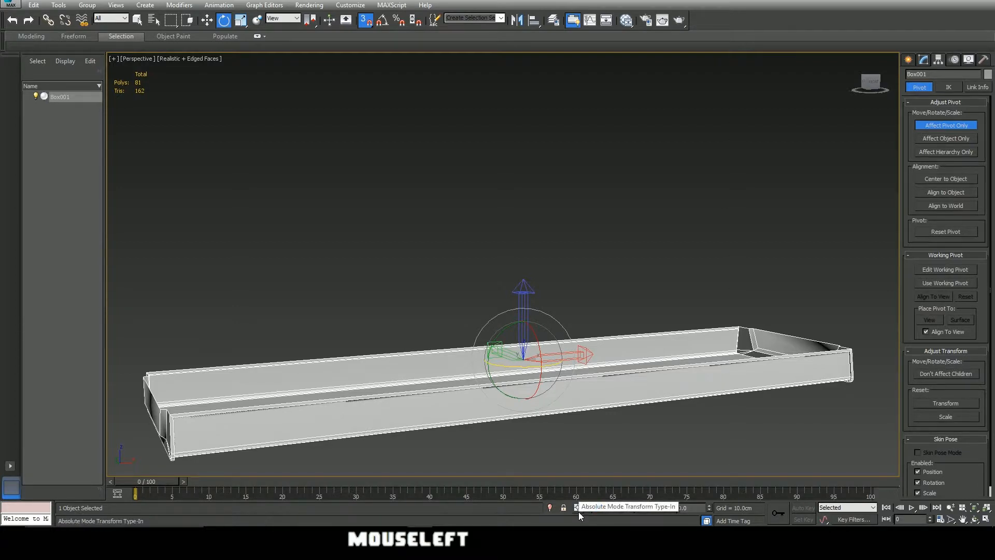
pyautogui.write('90')
pyautogui.press('Return')
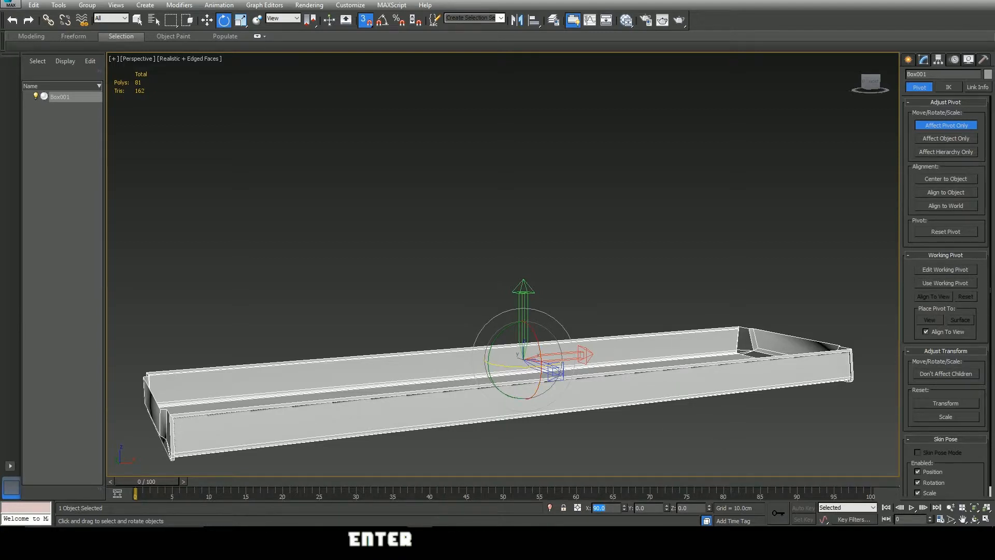
pyautogui.moveTo(523, 357)
pyautogui.keyDown('alt'); pyautogui.mouseDown(button='middle')
pyautogui.moveTo(570, 300)
pyautogui.moveTo(538, 363)
pyautogui.moveTo(518, 358)
pyautogui.mouseUp(button='middle'); pyautogui.keyUp('alt')
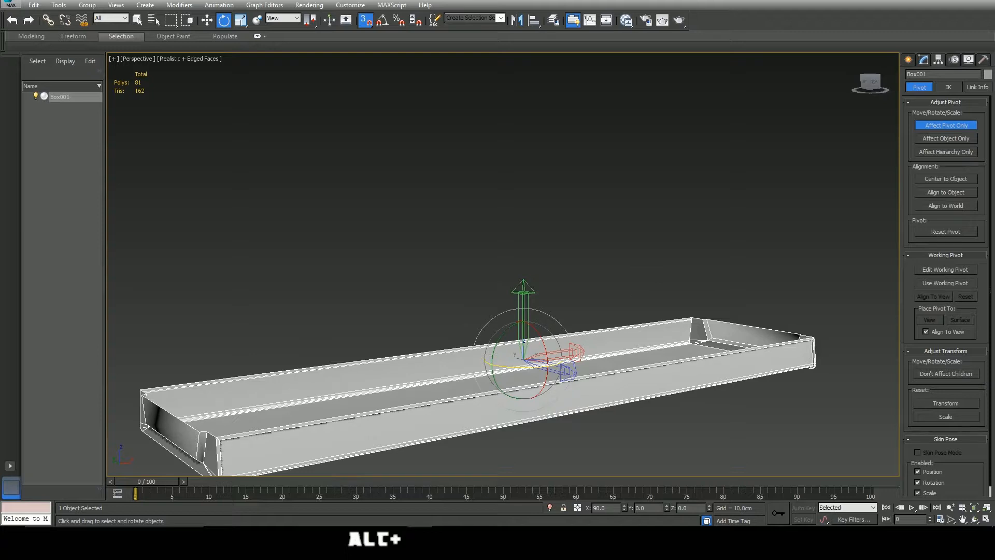
pyautogui.keyDown('alt'); pyautogui.moveTo(524, 358); pyautogui.dragTo(508, 334, button='middle'); pyautogui.keyUp('alt')
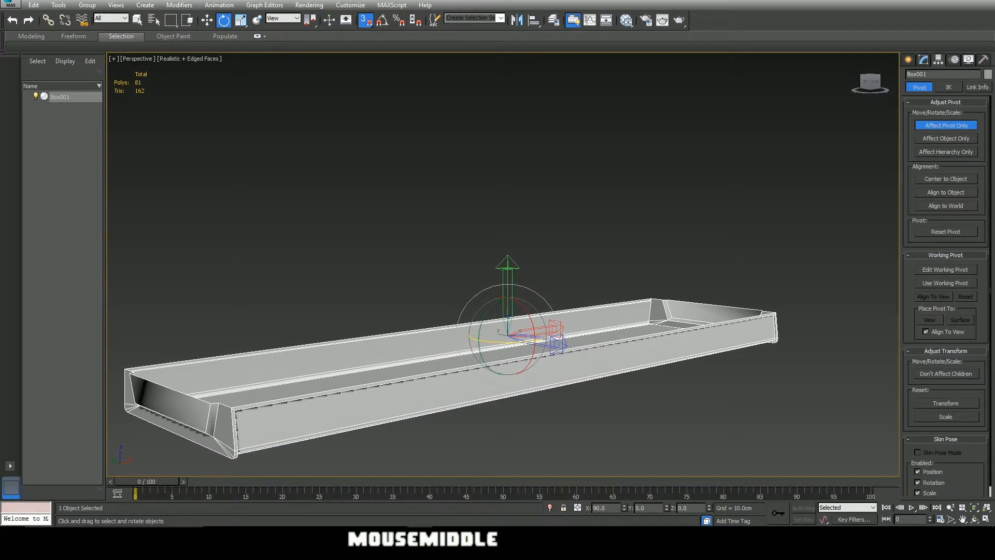
pyautogui.moveTo(544, 358)
pyautogui.keyDown('alt'); pyautogui.mouseDown(button='middle')
pyautogui.moveTo(503, 355)
pyautogui.moveTo(547, 357)
pyautogui.mouseUp(button='middle'); pyautogui.keyUp('alt')
pyautogui.click(946, 125)
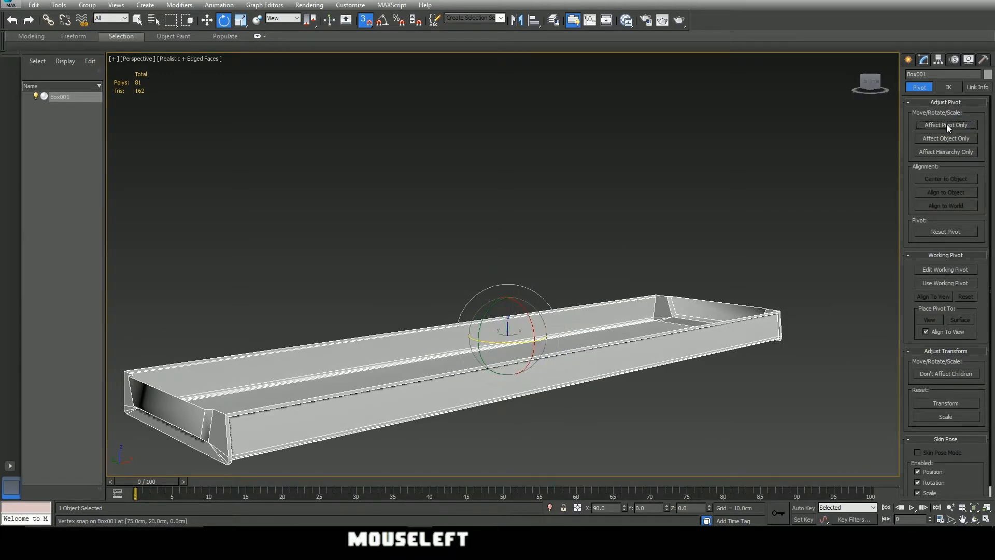
pyautogui.keyDown('alt'); pyautogui.moveTo(518, 358); pyautogui.dragTo(544, 376, button='middle'); pyautogui.keyUp('alt')
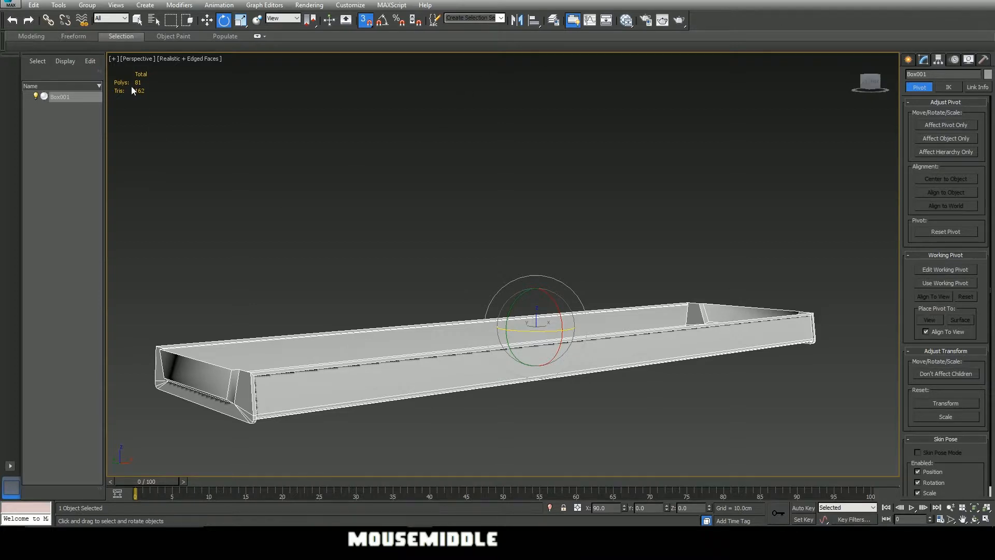
# Rename the tray object Florescent Light in the scene list.
pyautogui.click(17, 3)
pyautogui.click(38, 98)
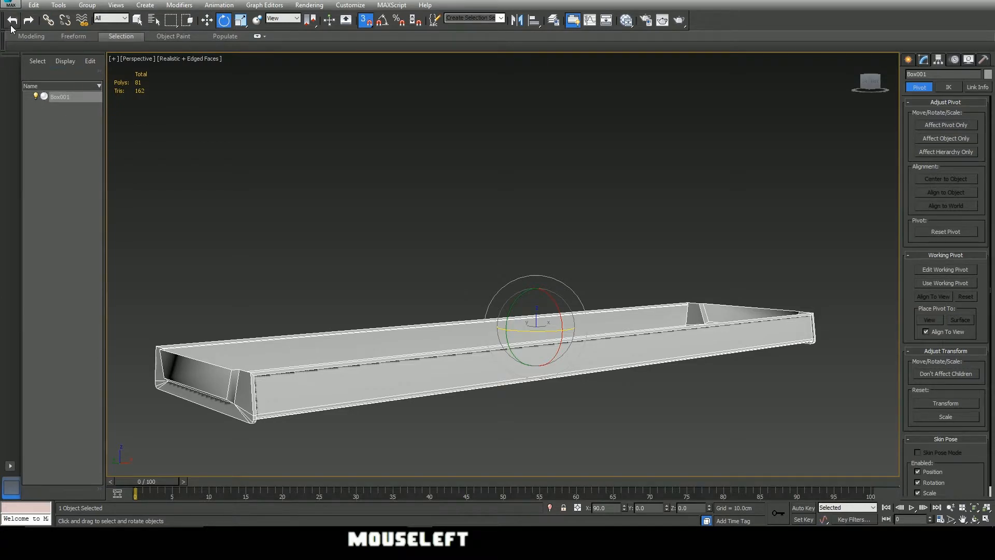
pyautogui.doubleClick(74, 97)
pyautogui.write('Flore')
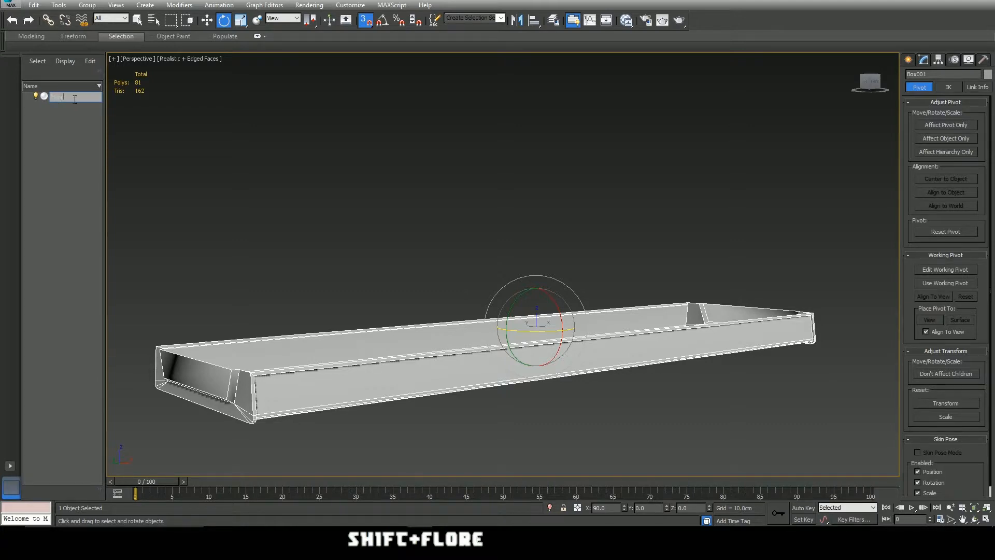
pyautogui.write('scent Light')
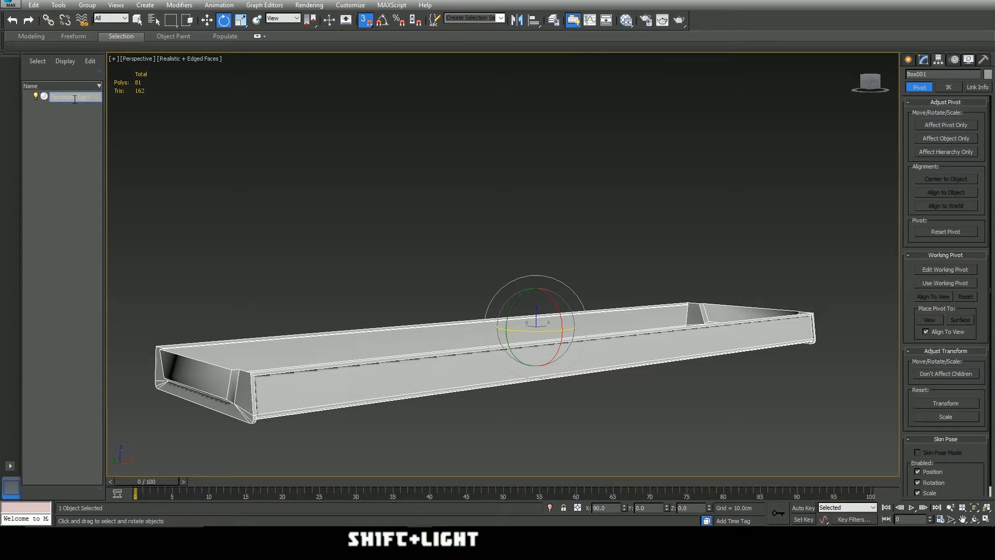
pyautogui.press('Return')
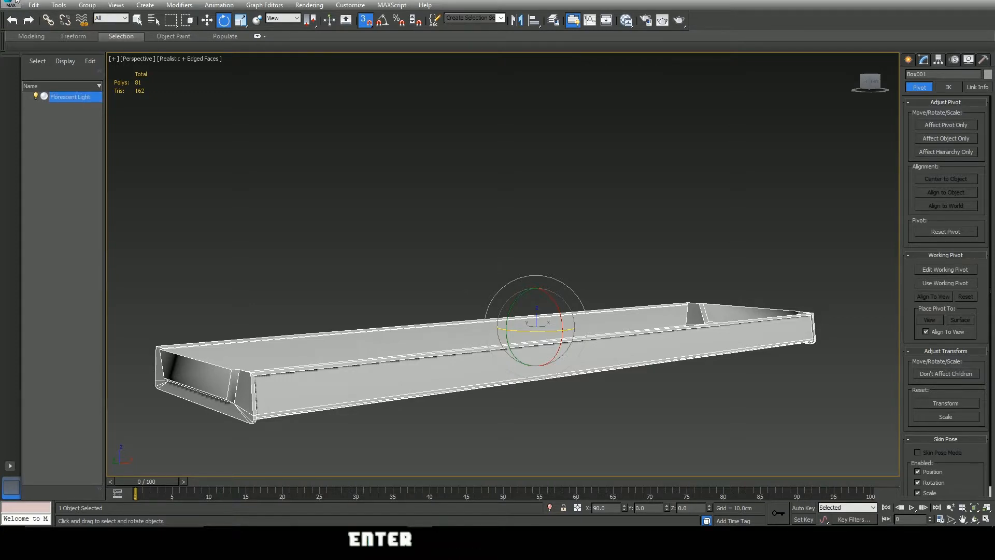
# Show the object's Editable Poly settings, save the scene and bring up the export choices.
pyautogui.click(924, 60)
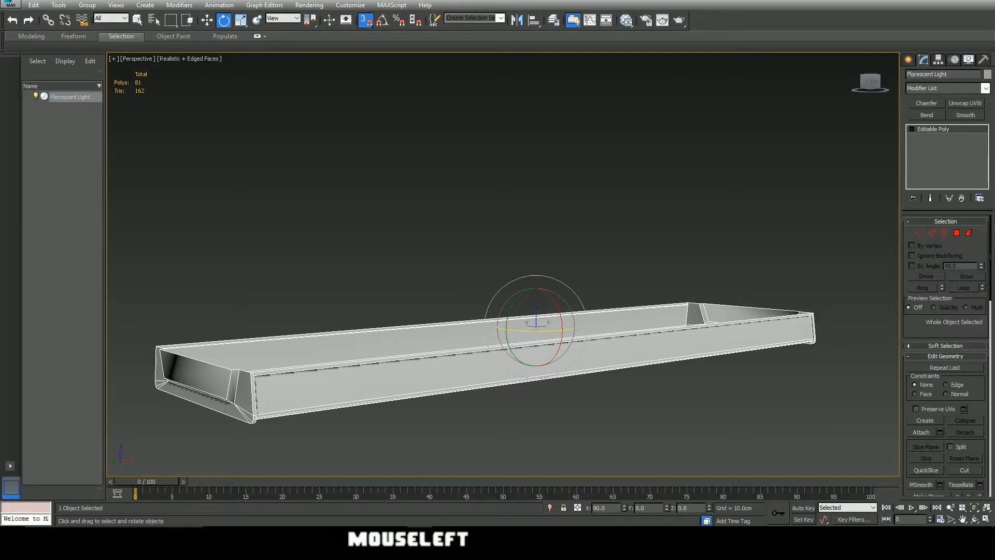
pyautogui.click(16, 5)
pyautogui.click(36, 91)
pyautogui.click(18, 4)
pyautogui.moveTo(38, 169)
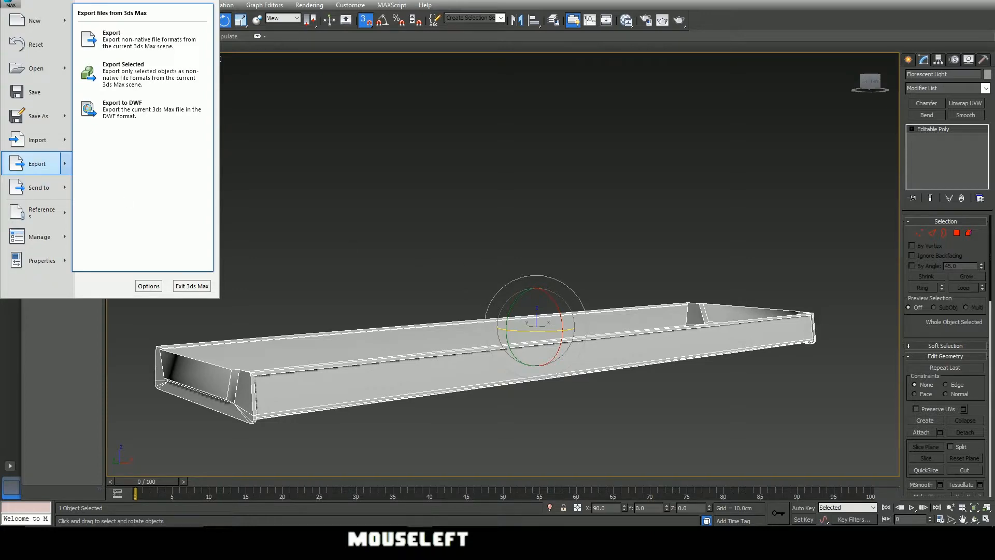
# Select the whole tray mesh at the Element sub-object level.
pyautogui.keyDown('alt'); pyautogui.moveTo(497, 270); pyautogui.dragTo(534, 269, button='middle'); pyautogui.keyUp('alt')
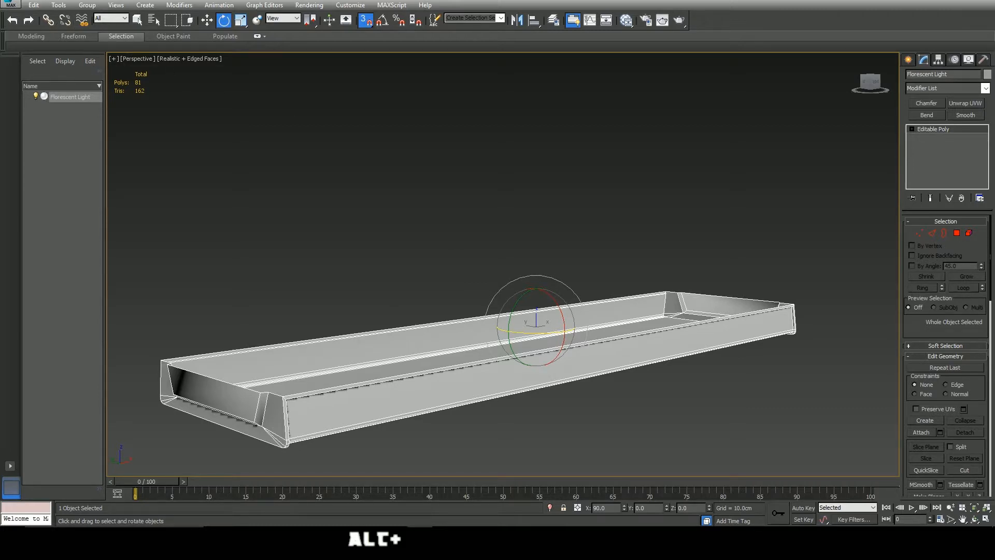
pyautogui.click(970, 234)
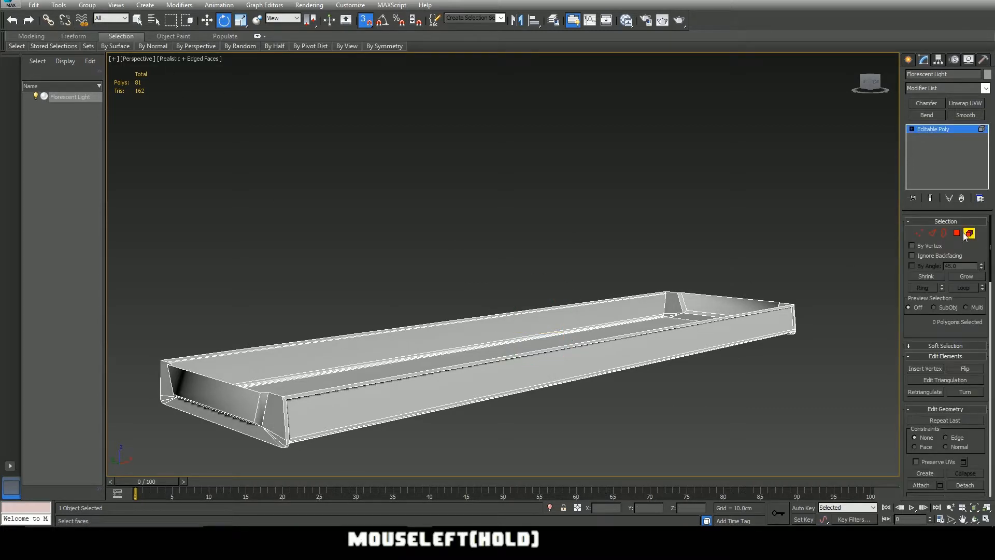
pyautogui.keyDown('alt'); pyautogui.moveTo(674, 386); pyautogui.dragTo(306, 81, button='middle'); pyautogui.keyUp('alt')
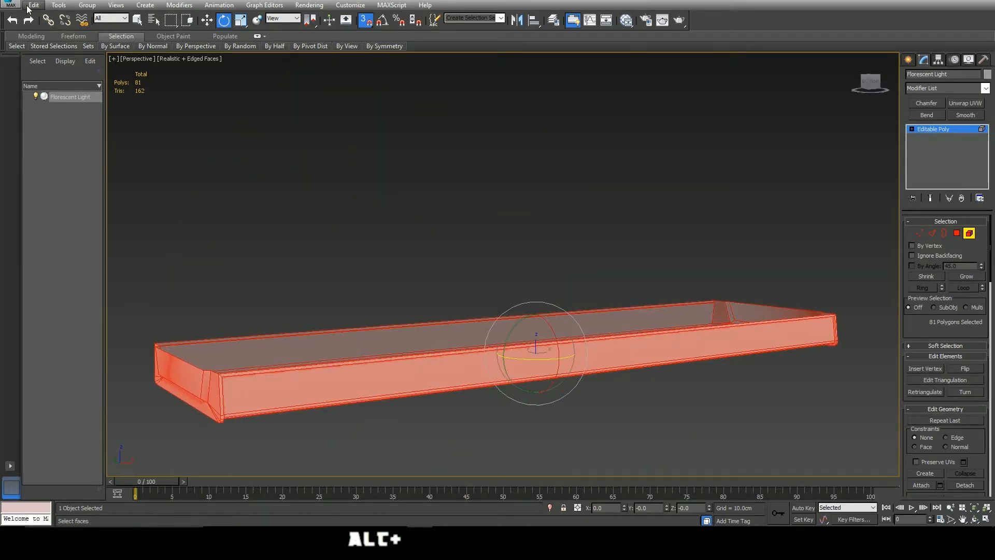
# Export the scene in FBX format as Florescent Light.FBX in the Florescent Light models folder, replacing the existing file.
pyautogui.click(11, 5)
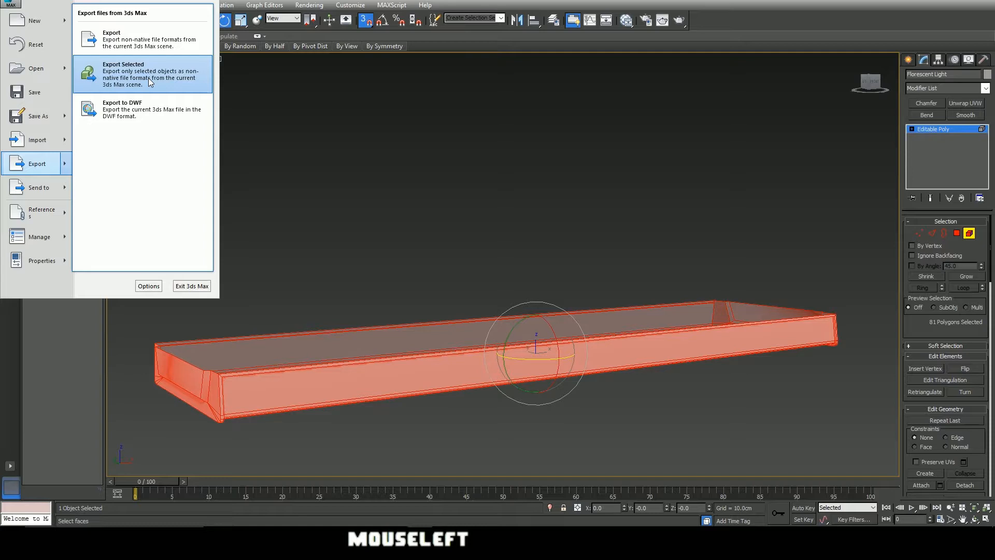
pyautogui.click(139, 46)
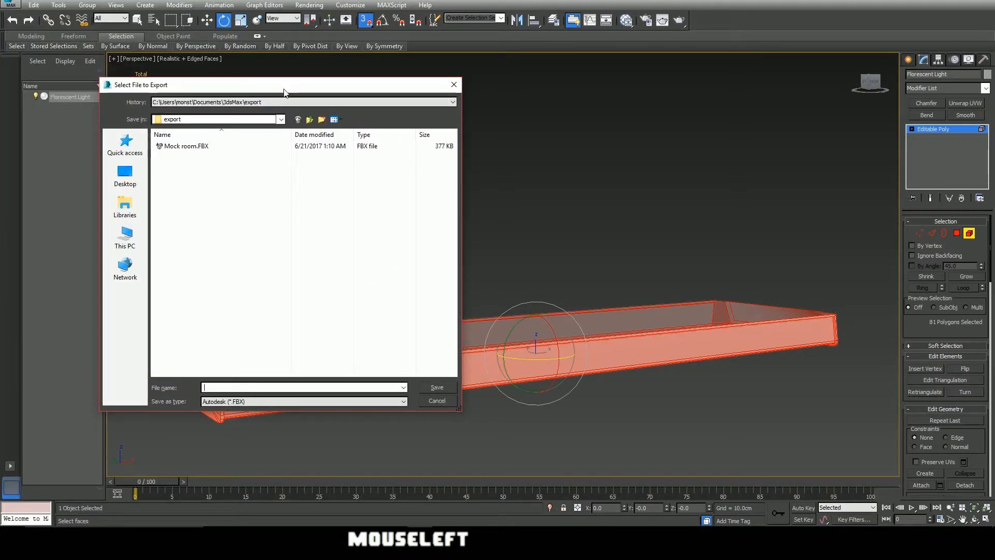
pyautogui.moveTo(290, 92); pyautogui.dragTo(0, 92)
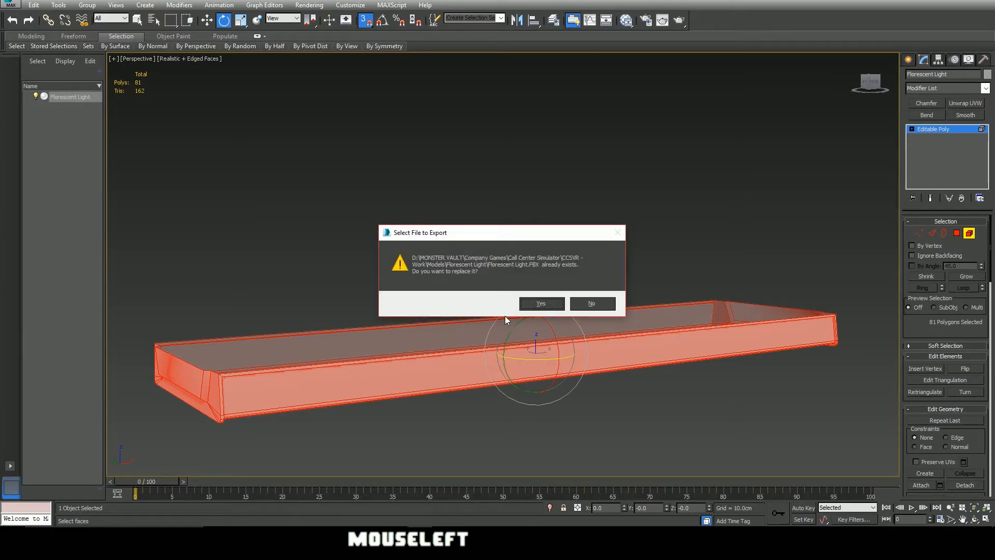
pyautogui.click(542, 303)
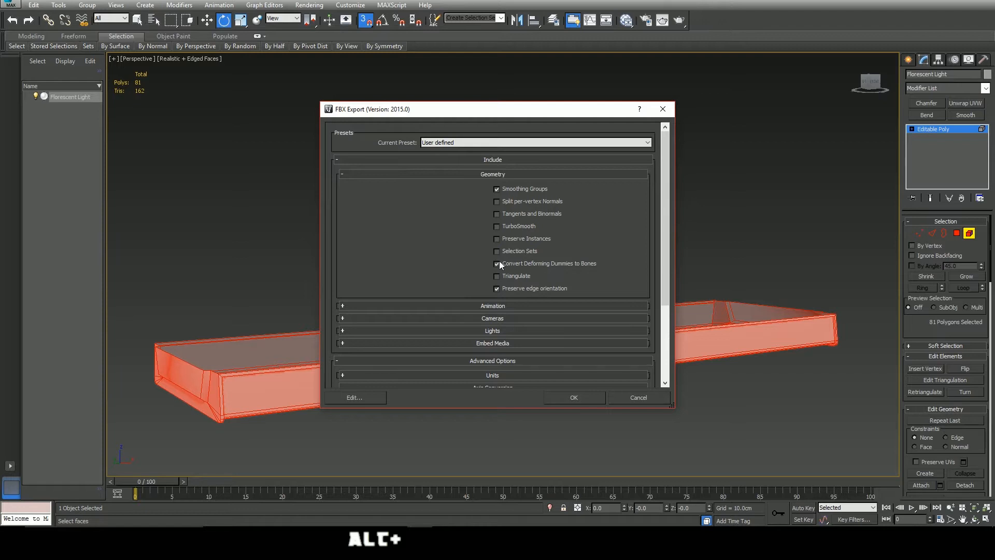
# Turn off Convert Deforming Dummies to Bones for the FBX export, and check the Animation settings.
pyautogui.click(497, 264)
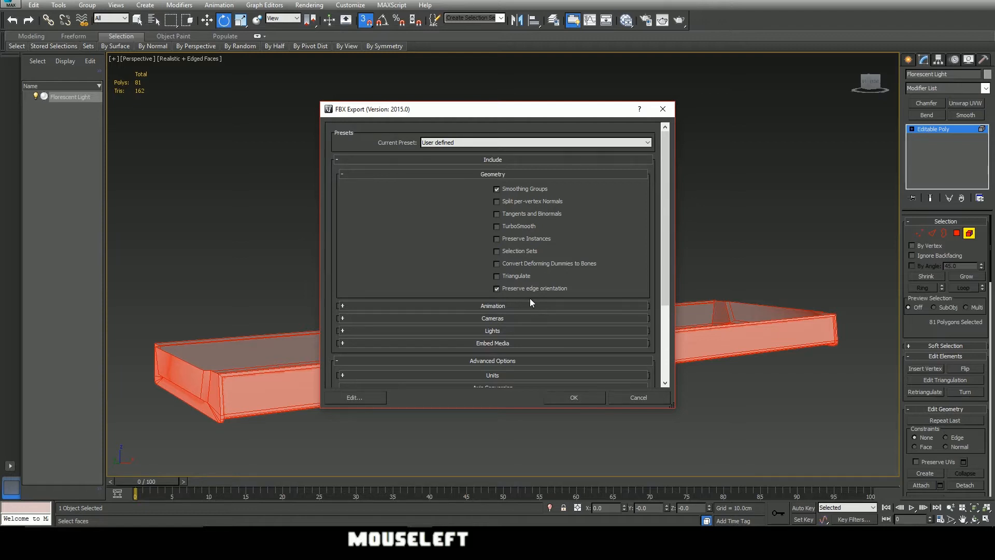
pyautogui.scroll(-2, 533, 293)
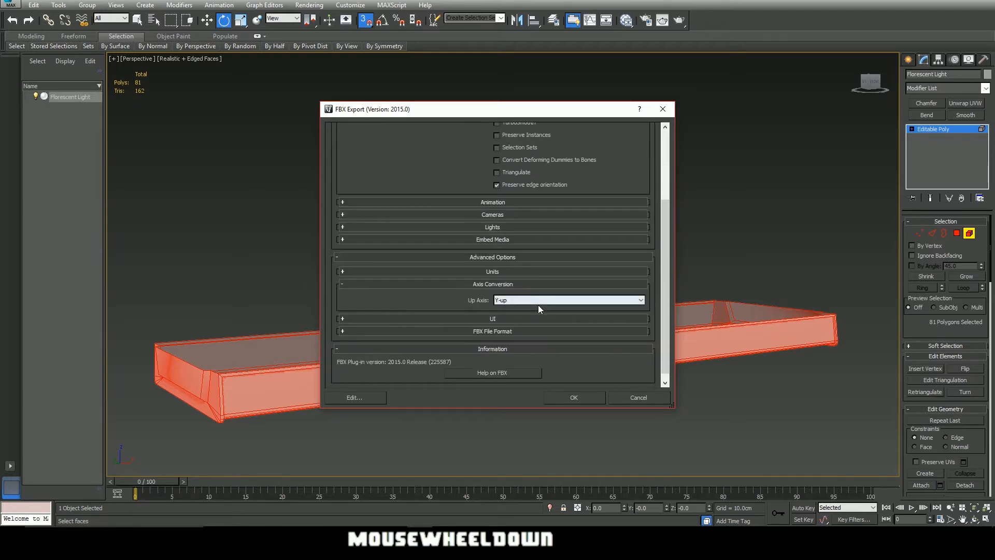
pyautogui.click(344, 201)
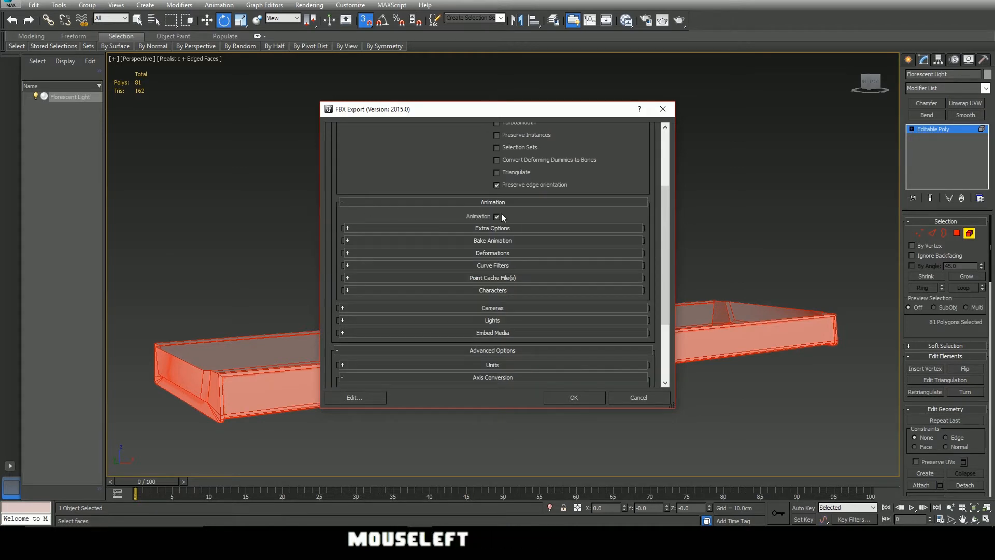
pyautogui.click(341, 203)
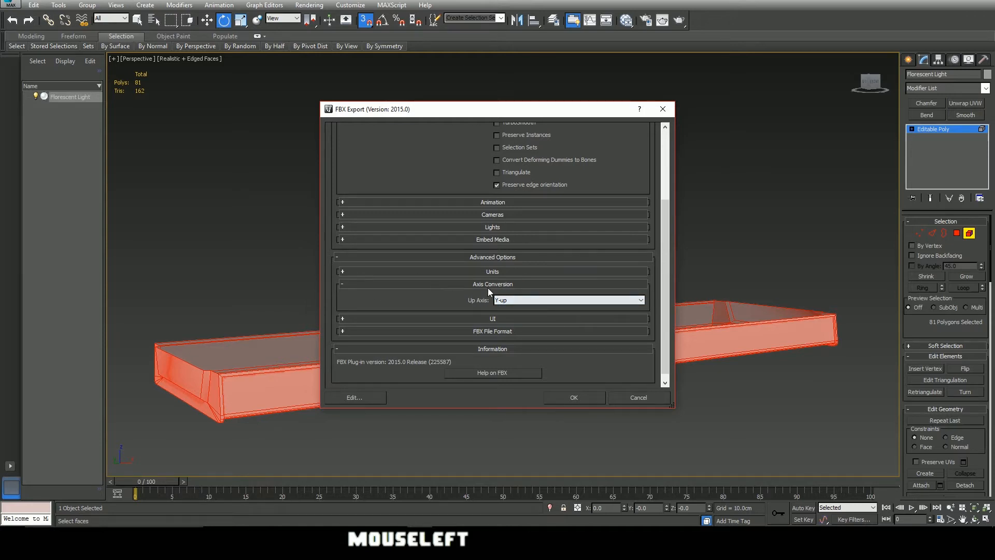
# Try Z-up as the up axis in the FBX export's Axis Conversion settings.
pyautogui.click(345, 285)
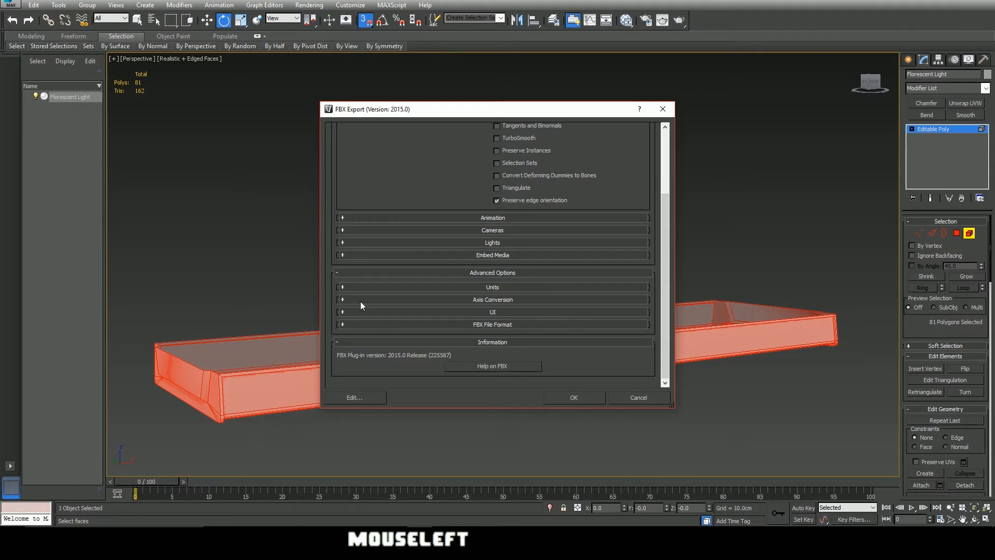
pyautogui.click(338, 273)
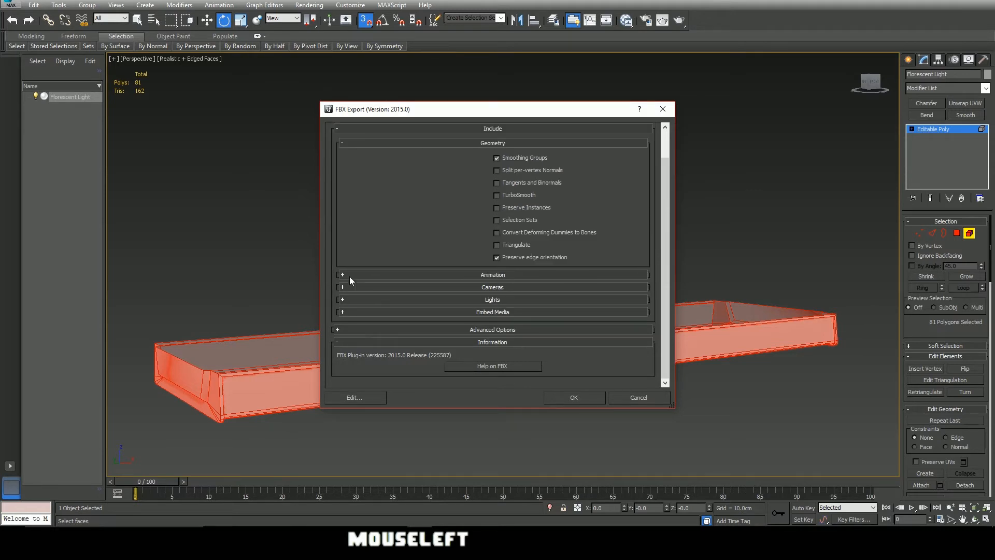
pyautogui.click(337, 330)
pyautogui.scroll(-2, 459, 338)
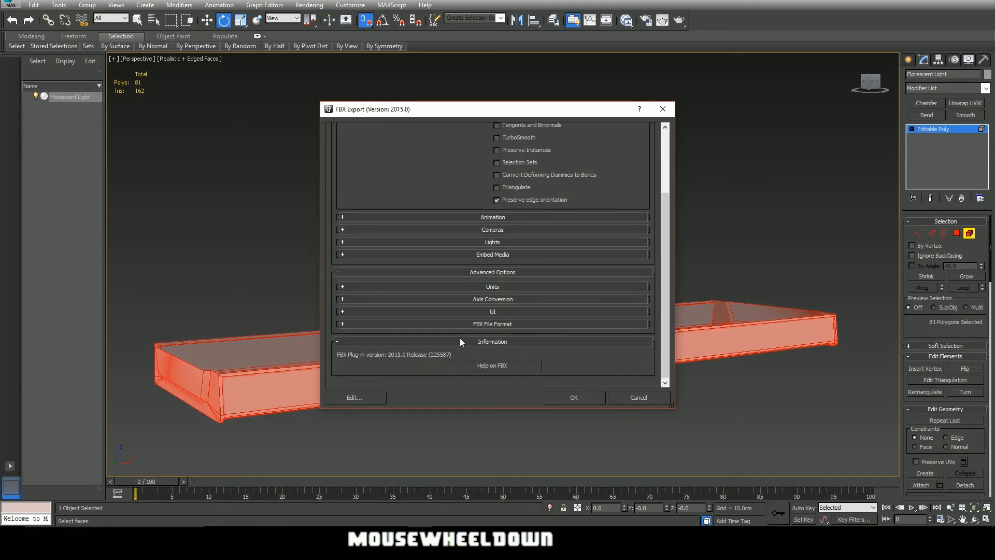
pyautogui.click(476, 300)
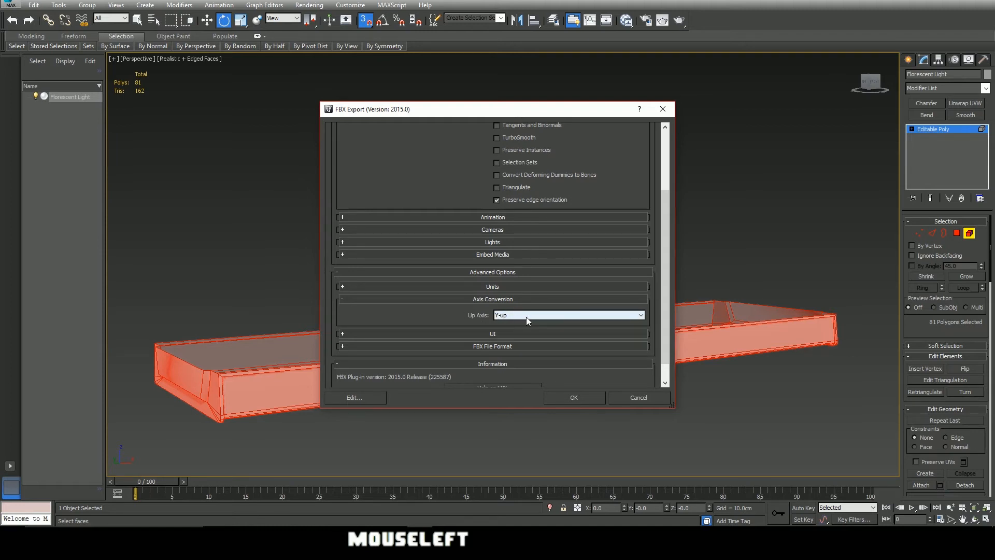
pyautogui.click(641, 316)
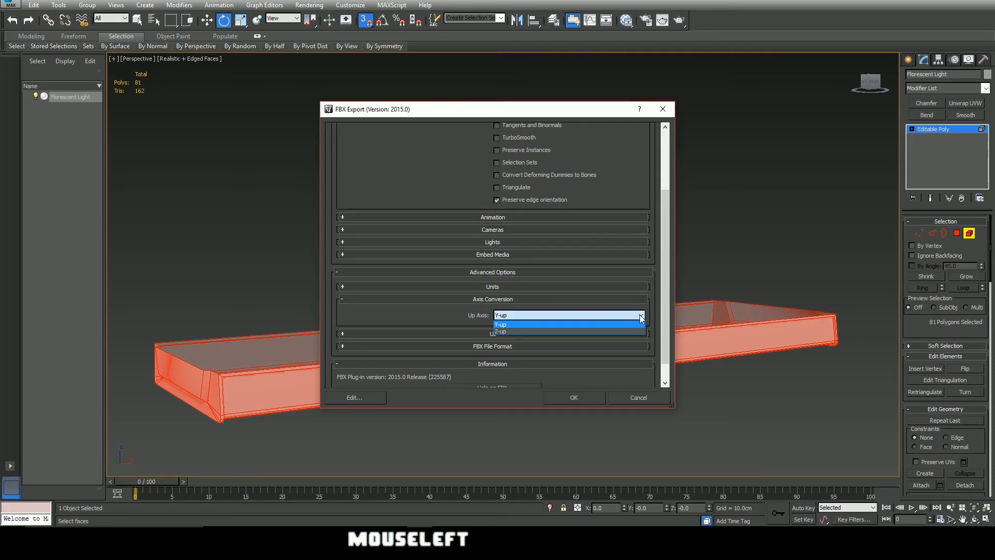
pyautogui.click(507, 332)
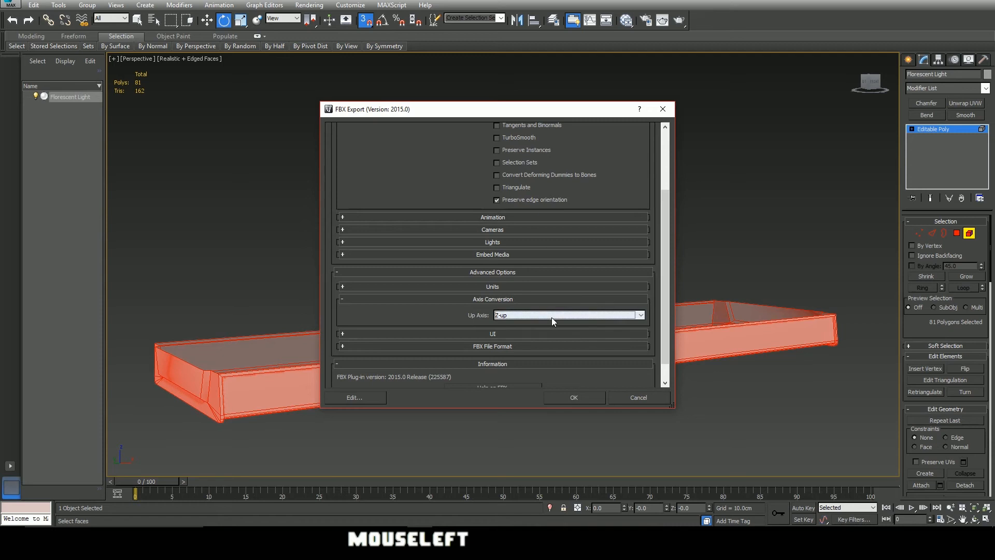
# Set the up axis to Y-up in the Axis Conversion settings and run the FBX export.
pyautogui.click(640, 315)
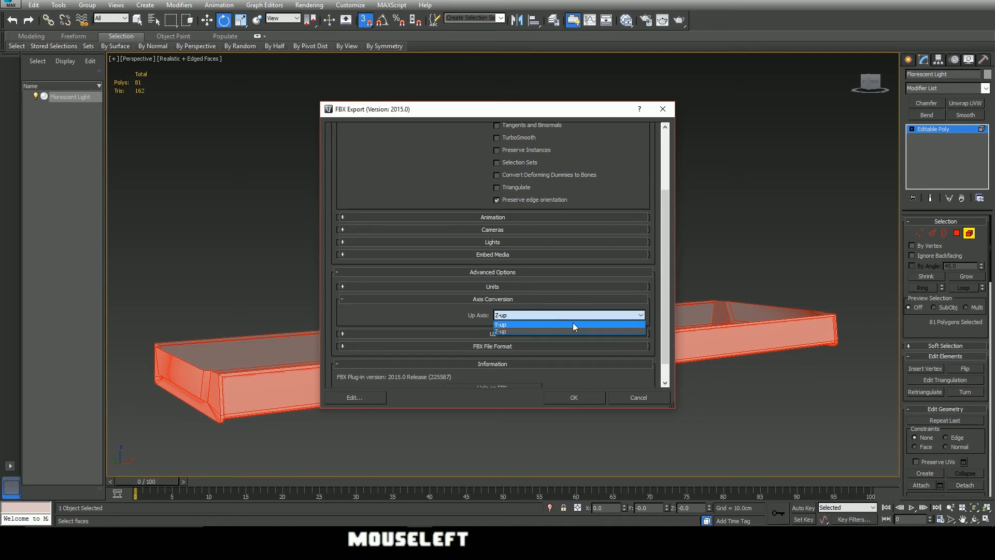
pyautogui.click(545, 324)
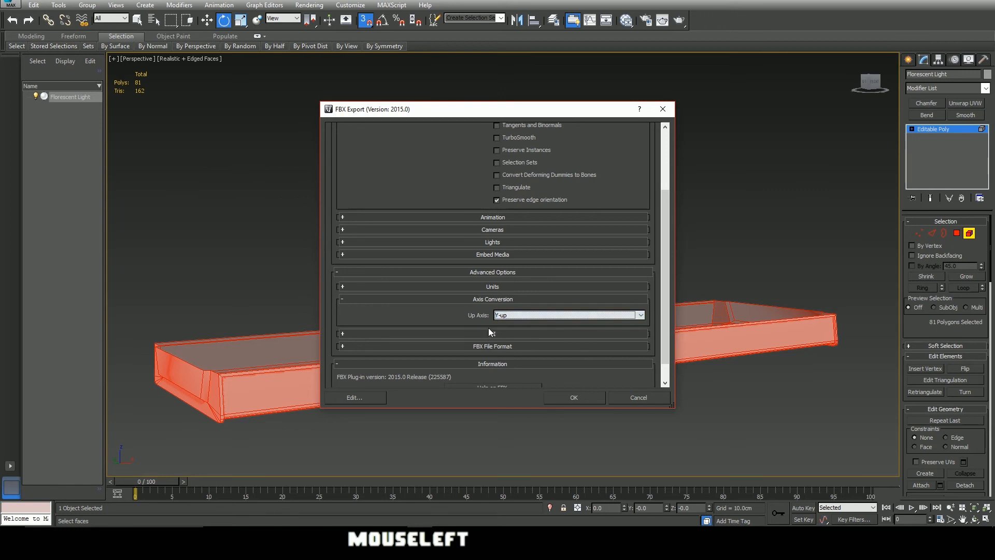
pyautogui.scroll(-1, 487, 325)
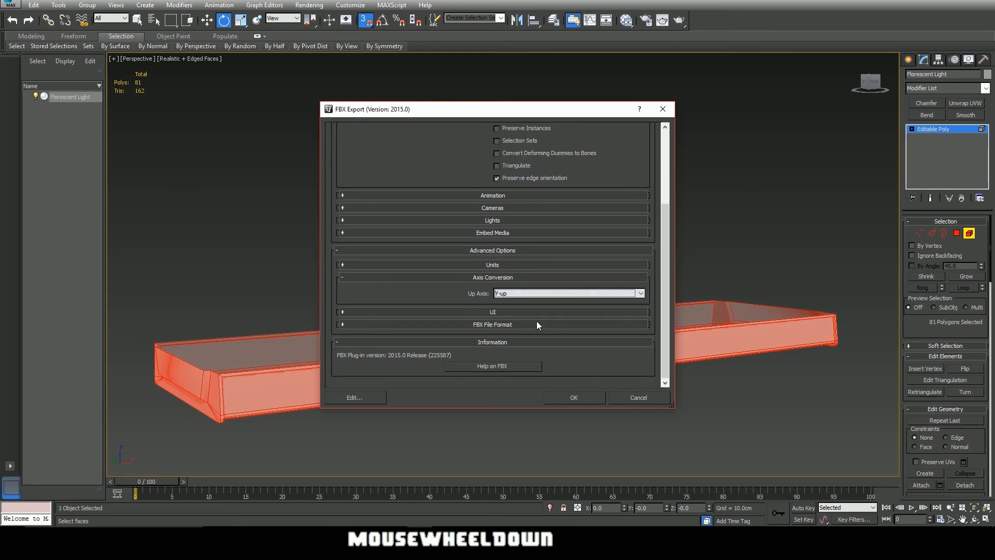
pyautogui.click(573, 392)
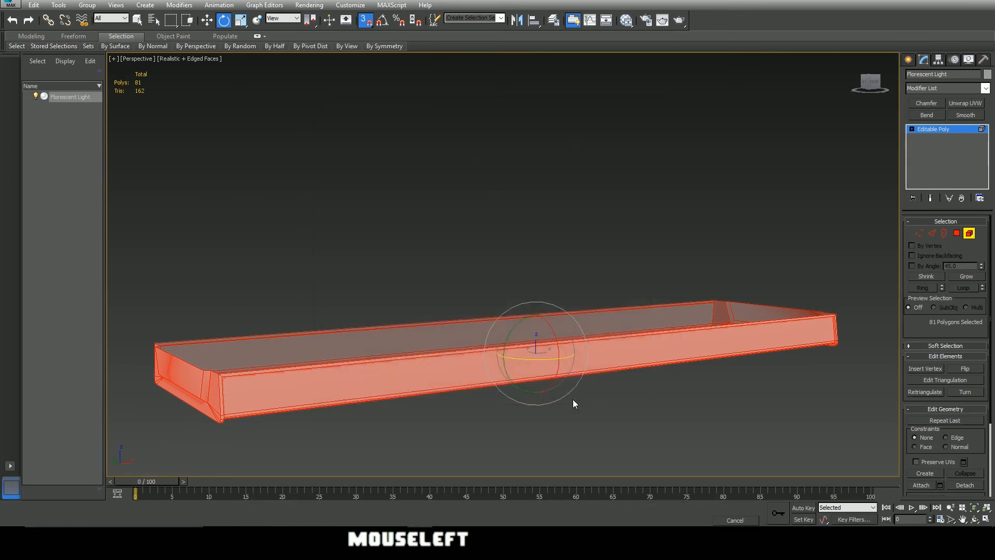
pyautogui.scroll(-2, 540, 311)
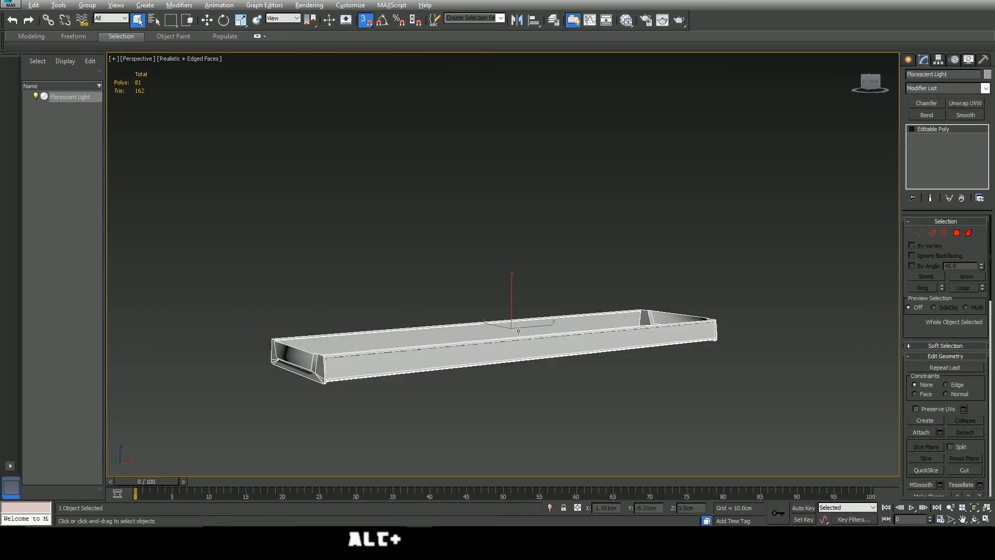
pyautogui.keyDown('alt'); pyautogui.moveTo(508, 290); pyautogui.dragTo(573, 328, button='middle'); pyautogui.keyUp('alt')
pyautogui.scroll(3, 534, 337)
pyautogui.keyDown('alt'); pyautogui.moveTo(546, 295); pyautogui.dragTo(533, 355, button='middle'); pyautogui.keyUp('alt')
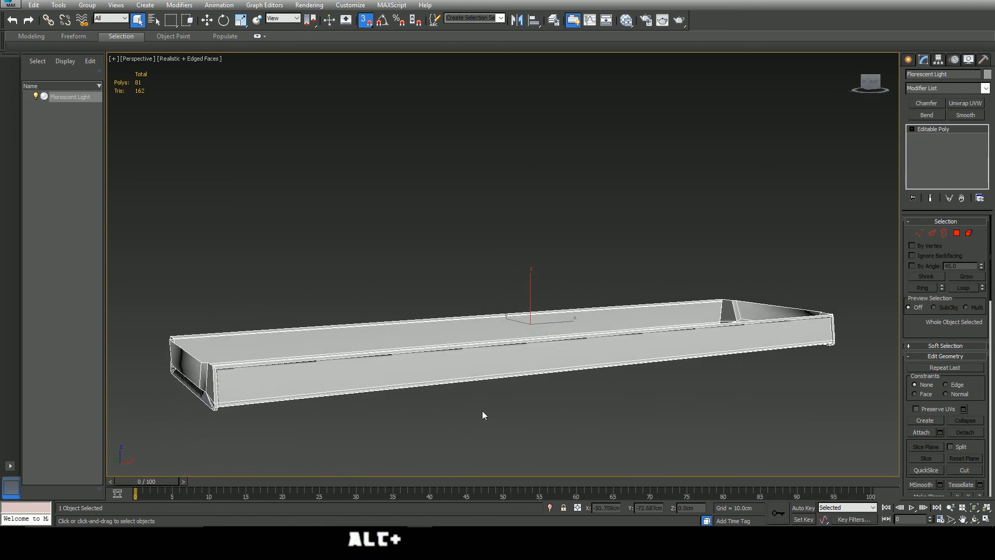